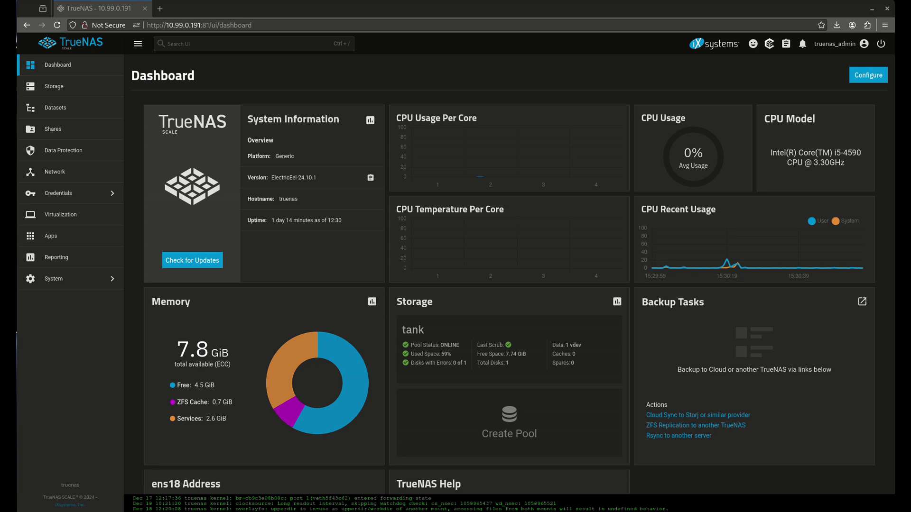
Step: Create a new dataset named sync-data under the tank pool
click(80, 109)
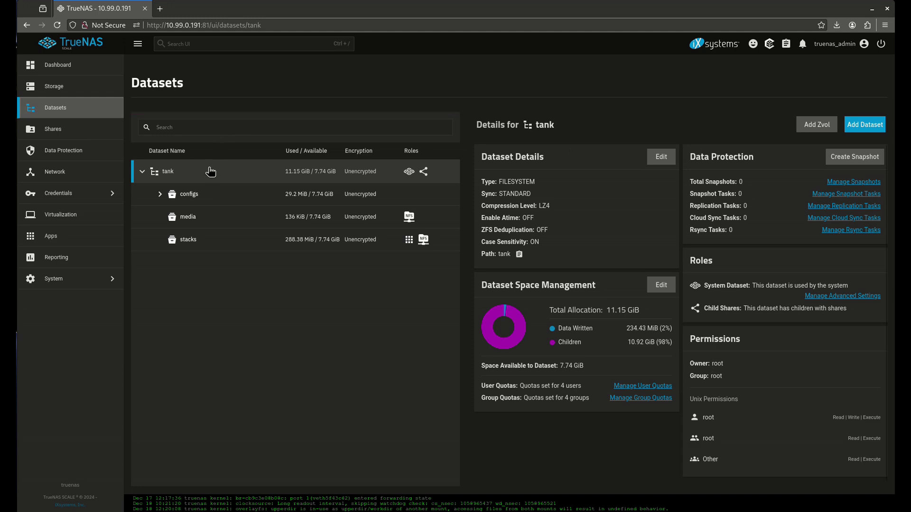
click(858, 129)
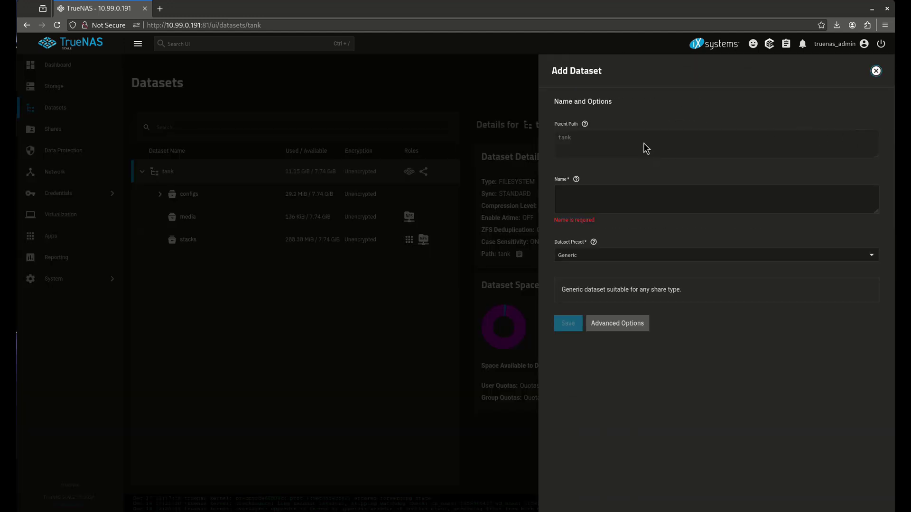
click(639, 201)
text(sync-data)
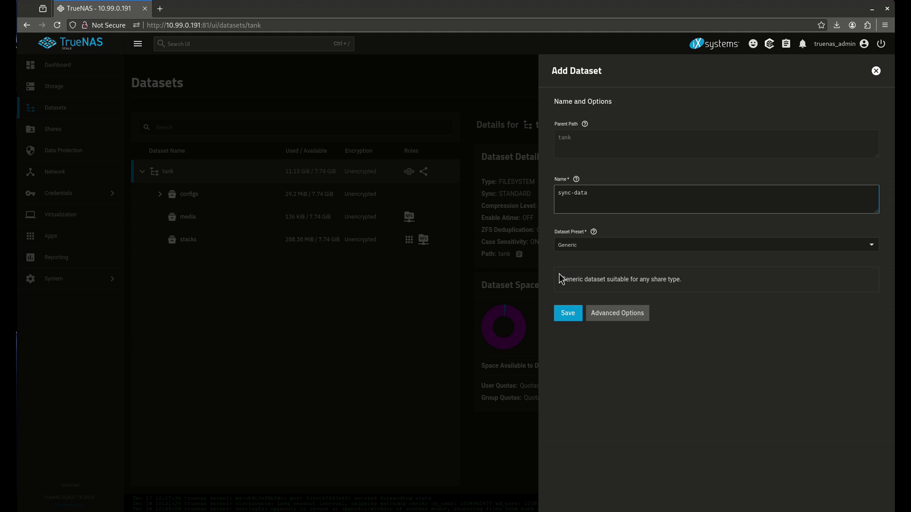
click(576, 312)
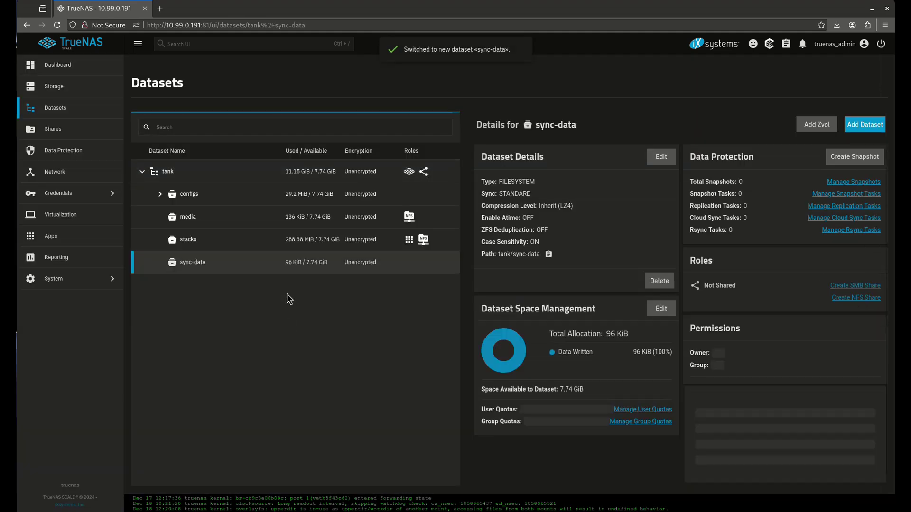
Step: Give sync-data read/write/execute permissions for user, group and other, without applying them recursively
click(870, 328)
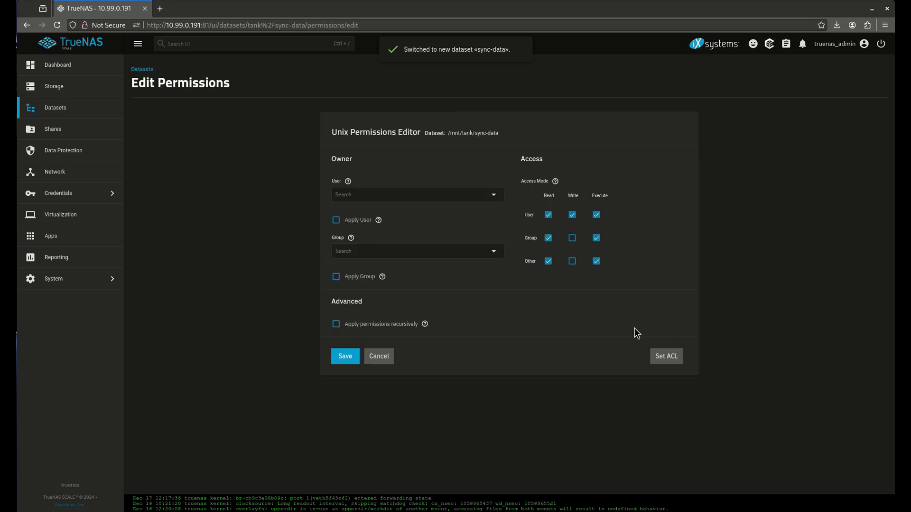
click(572, 238)
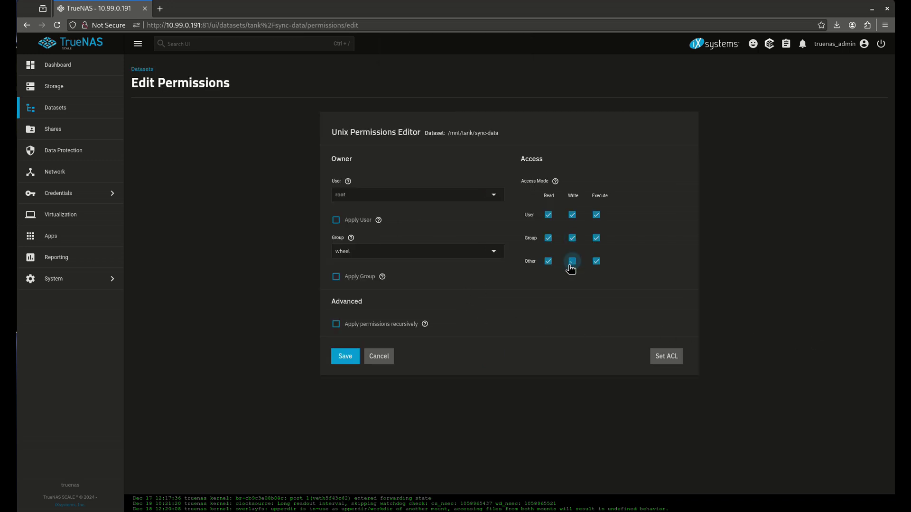
click(372, 323)
click(537, 298)
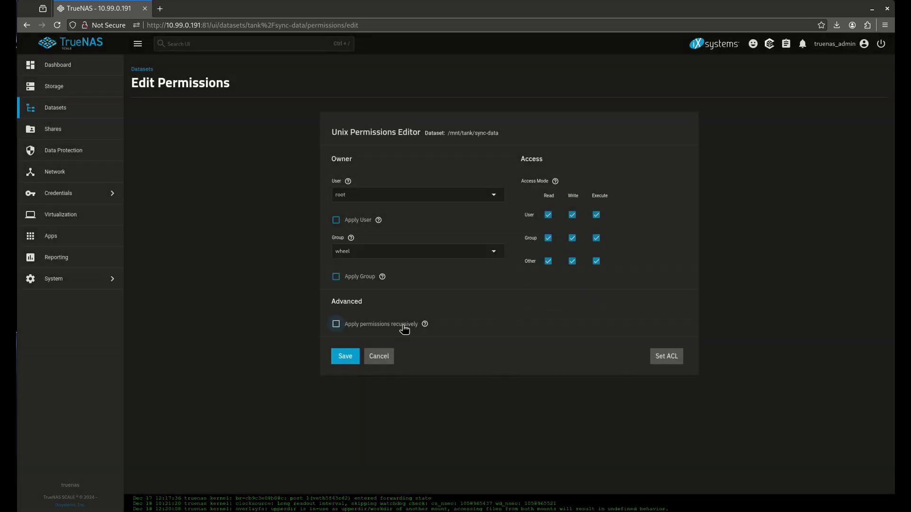
click(356, 354)
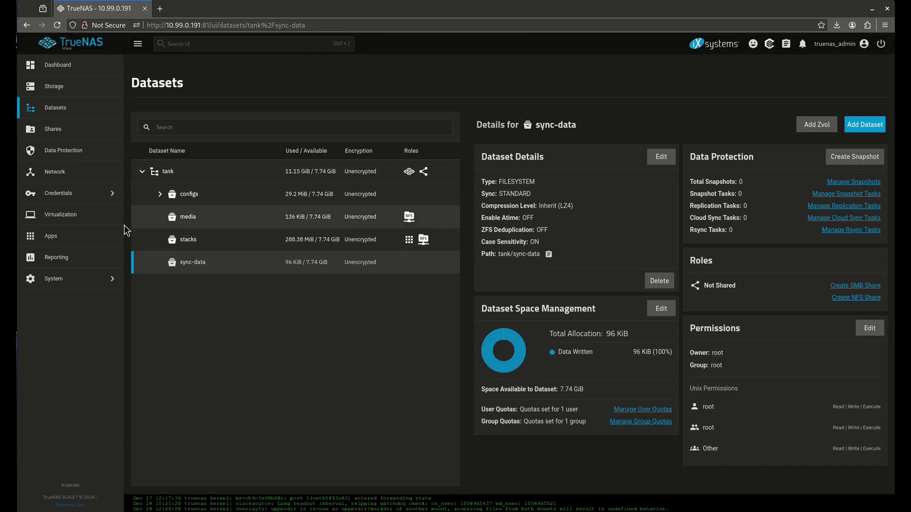
Step: Find the stable Syncthing app in the catalog and begin its installation
click(51, 236)
click(840, 85)
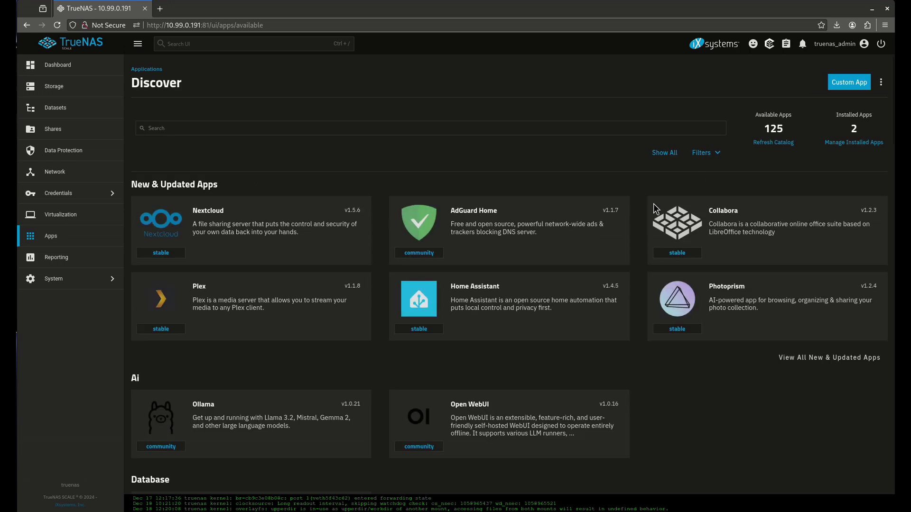
click(176, 133)
text(s)
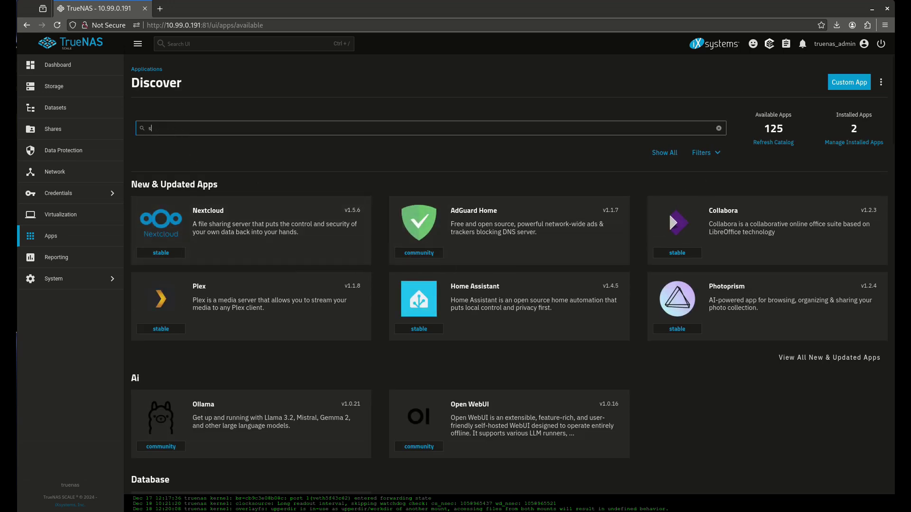
text(yncthing)
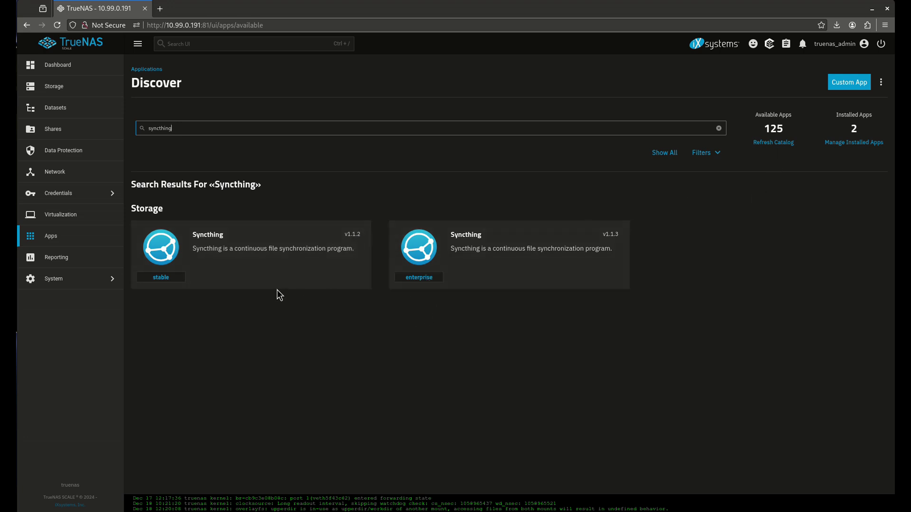
click(261, 269)
click(171, 189)
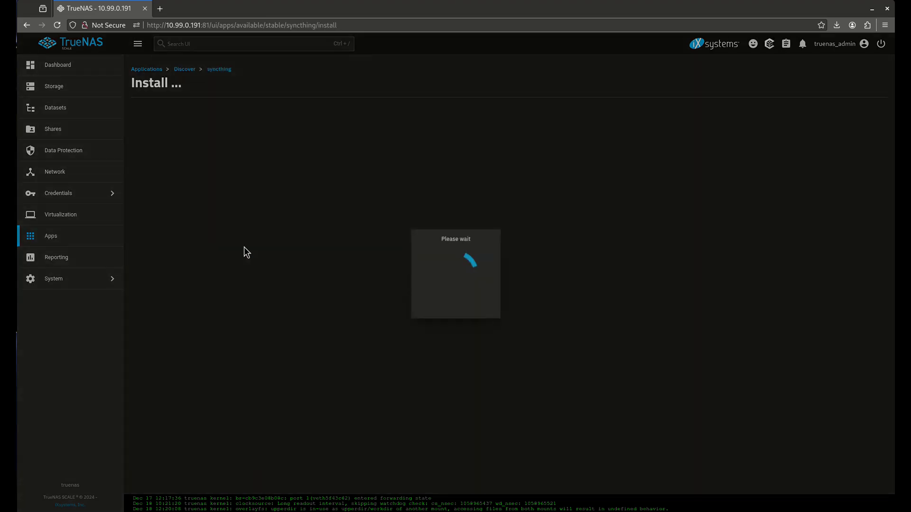
Step: Set both the User ID and Group ID to 0
scroll(223, 212, down, 4)
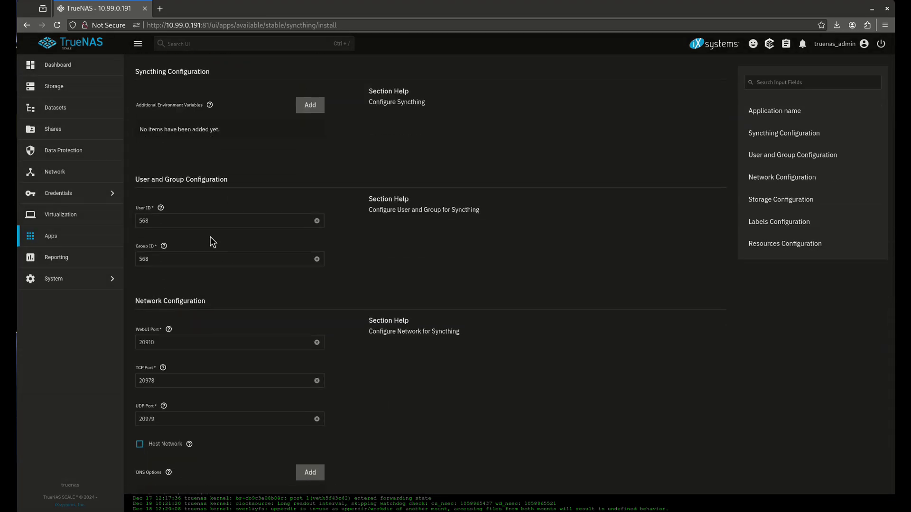
double_click(193, 221)
text(0)
key(Tab)
text(0)
key(Tab)
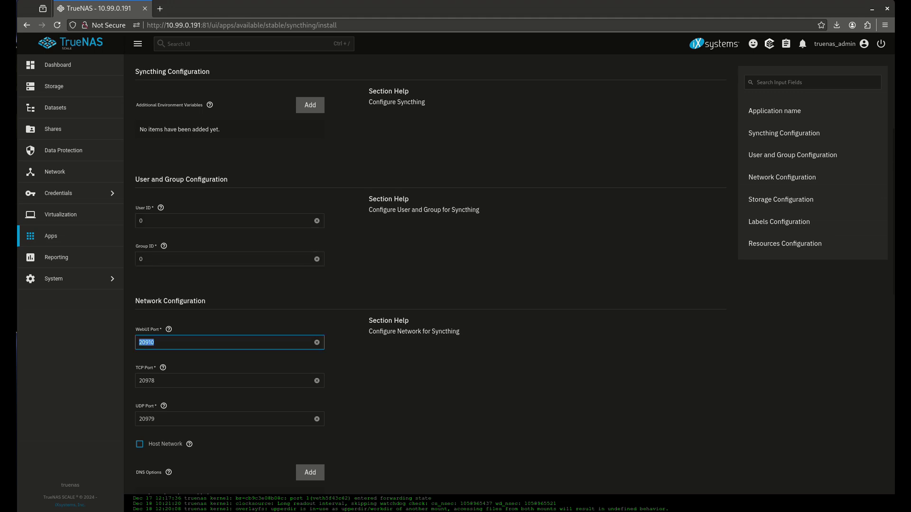
Step: Enable host networking, change the WebUI port value, and add an additional storage entry
scroll(187, 231, down, 5)
click(170, 216)
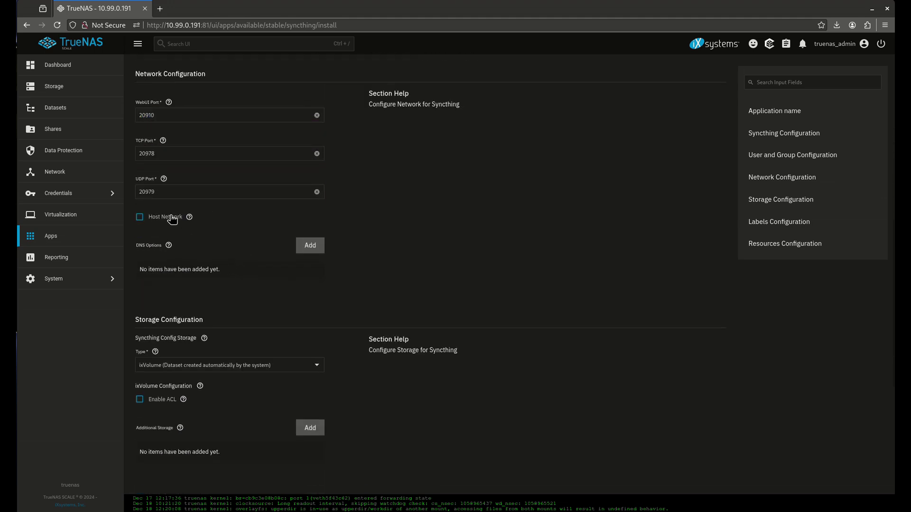
double_click(146, 115)
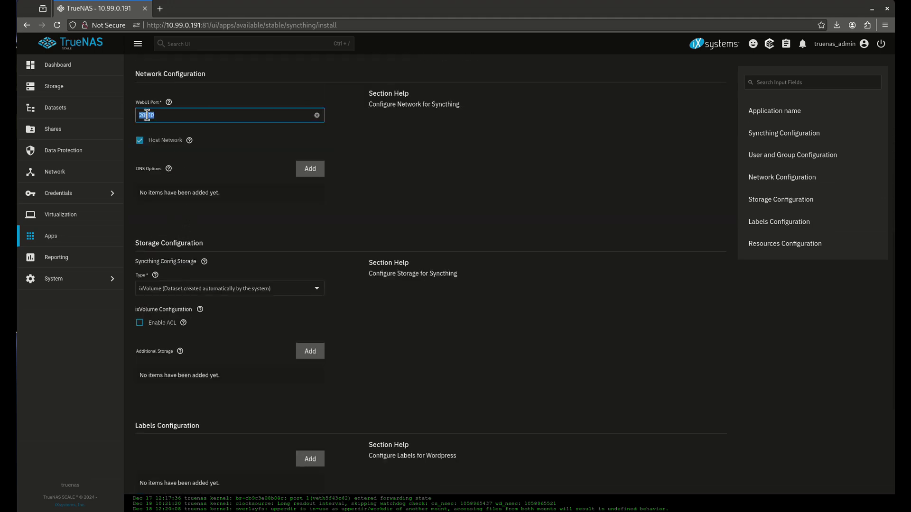
text(8384)
scroll(243, 252, down, 2)
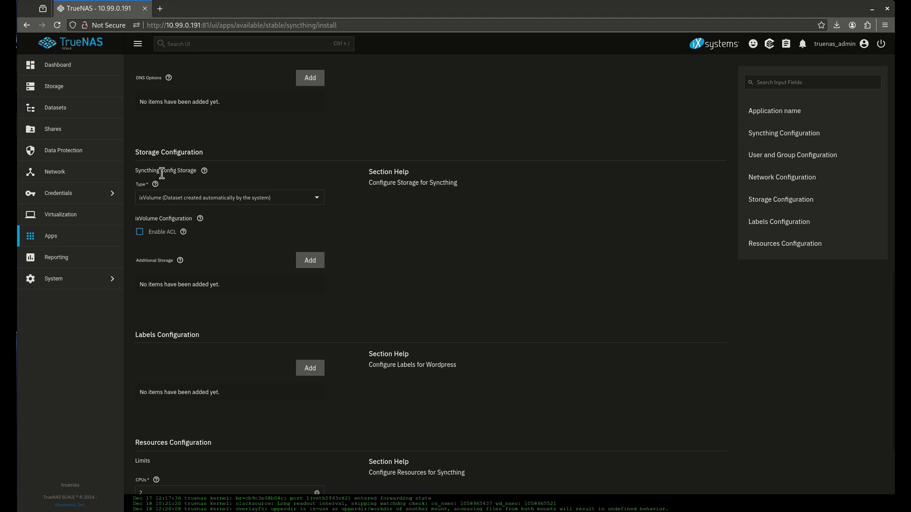
click(305, 264)
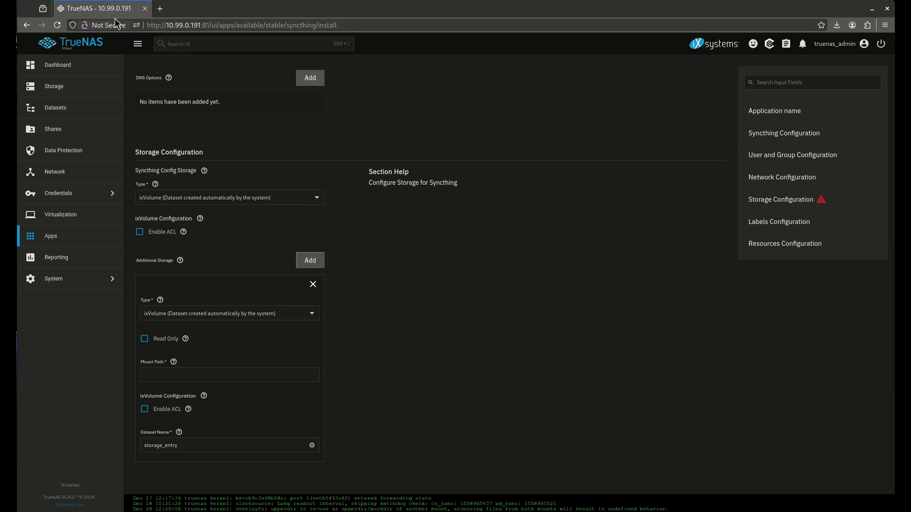
Step: Make the new storage a Host Path pointing to /mnt/tank/sync-data
click(189, 314)
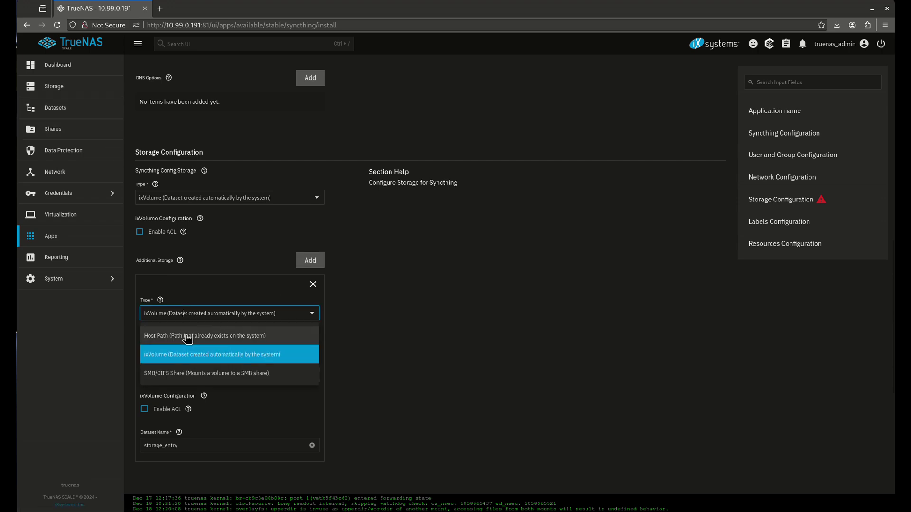
click(188, 337)
click(145, 465)
scroll(149, 336, down, 4)
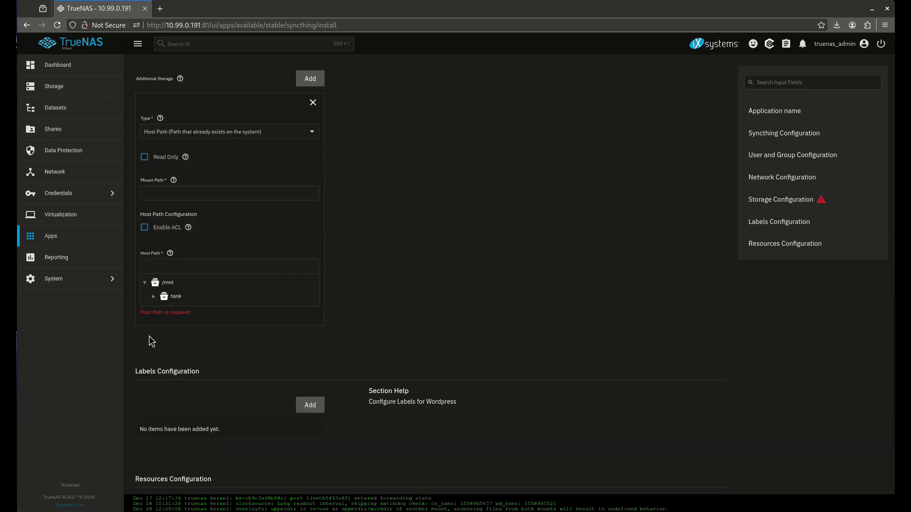
click(152, 296)
click(192, 365)
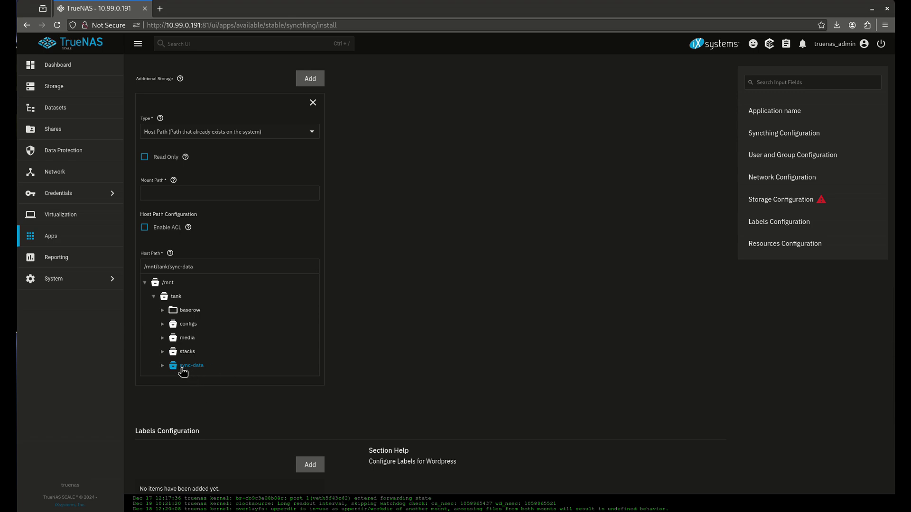
Step: Set the mount path to /sync-data, install Syncthing, and open its web UI
click(179, 193)
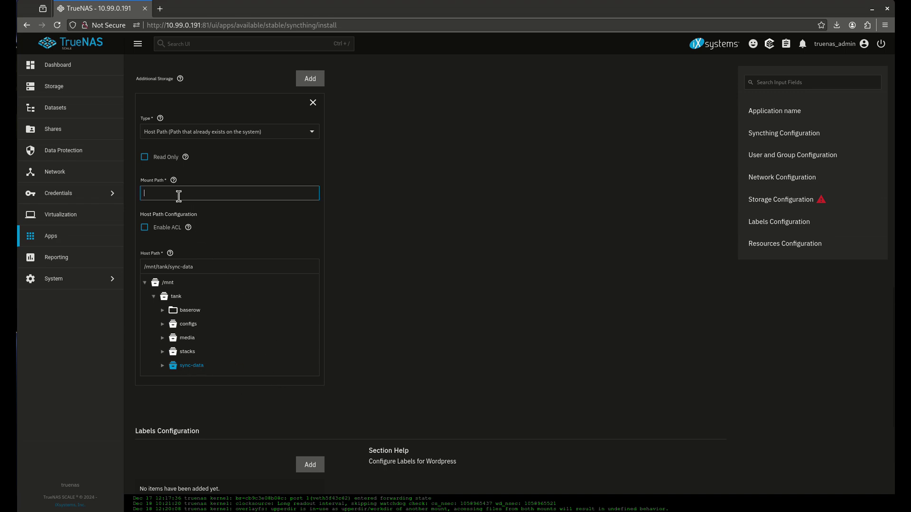
text(/sync-data)
scroll(187, 281, down, 4)
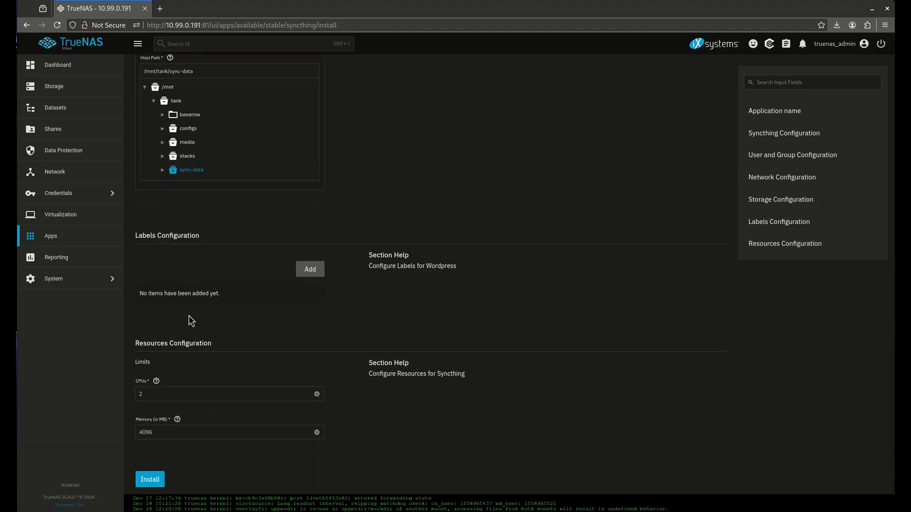
click(151, 480)
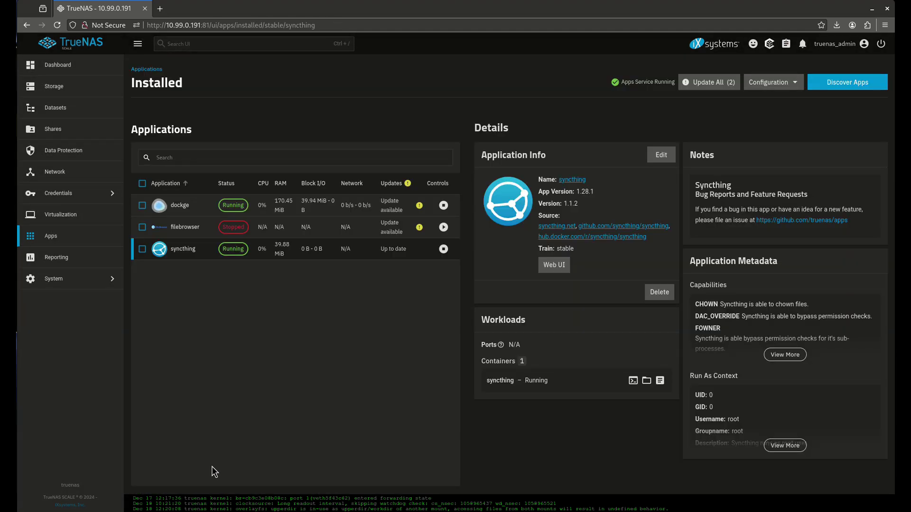
click(550, 265)
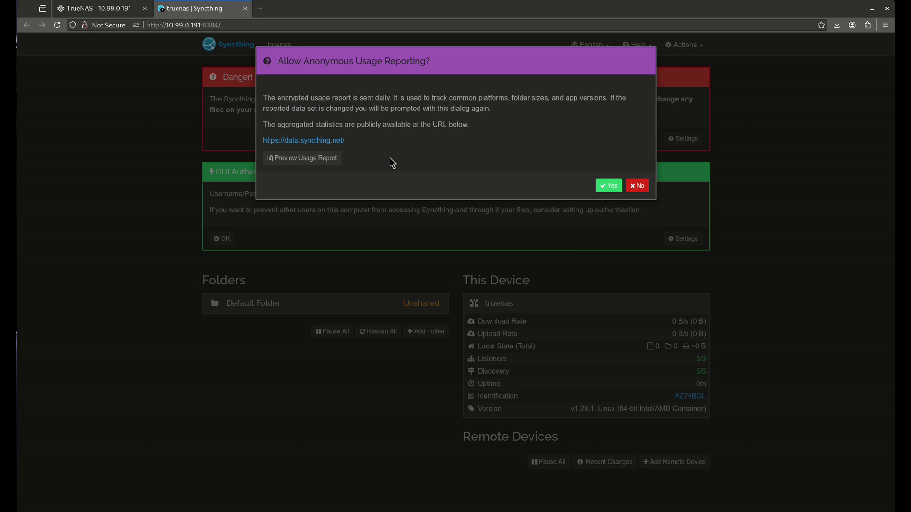
Step: Decline usage reporting and save a GUI authentication username and password
click(638, 186)
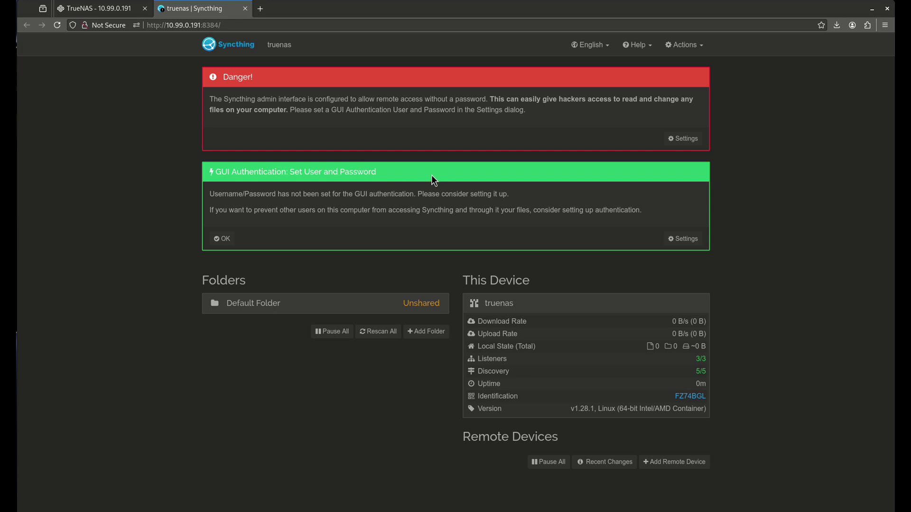
click(682, 239)
click(325, 100)
click(330, 181)
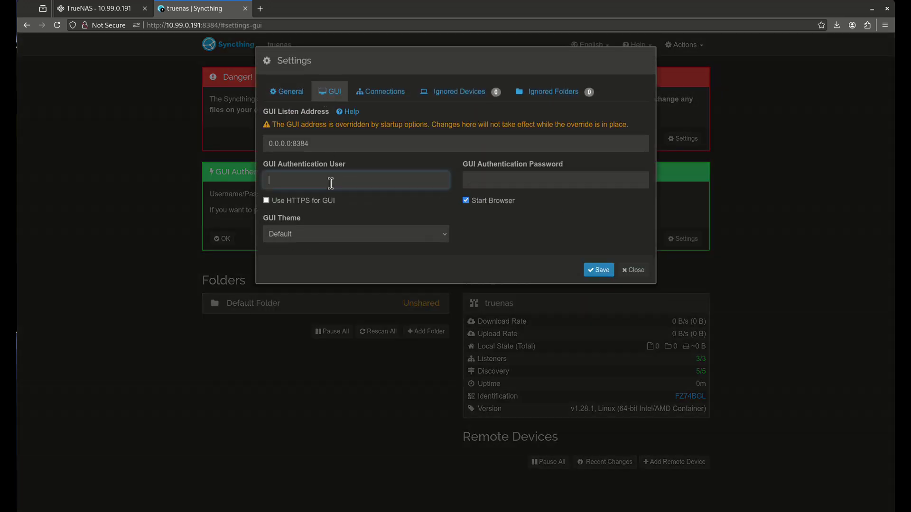
text(user)
key(Tab)
text(pa)
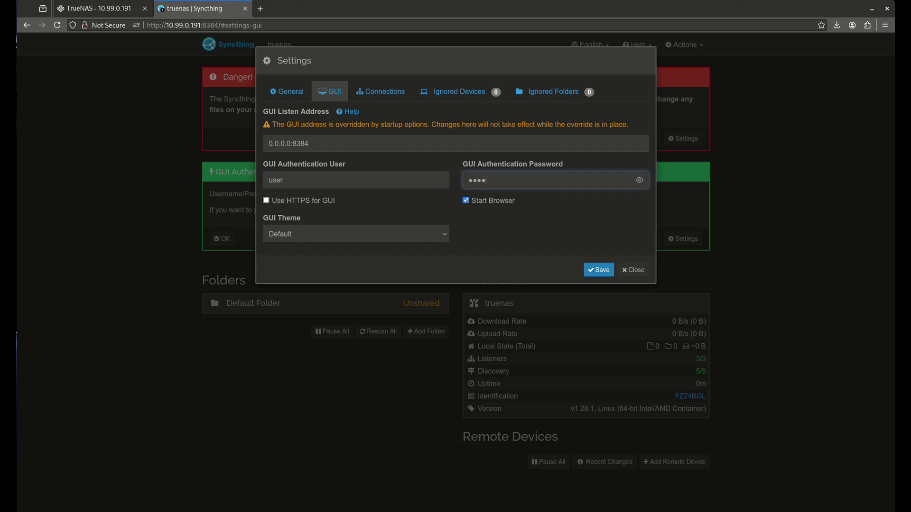
click(598, 270)
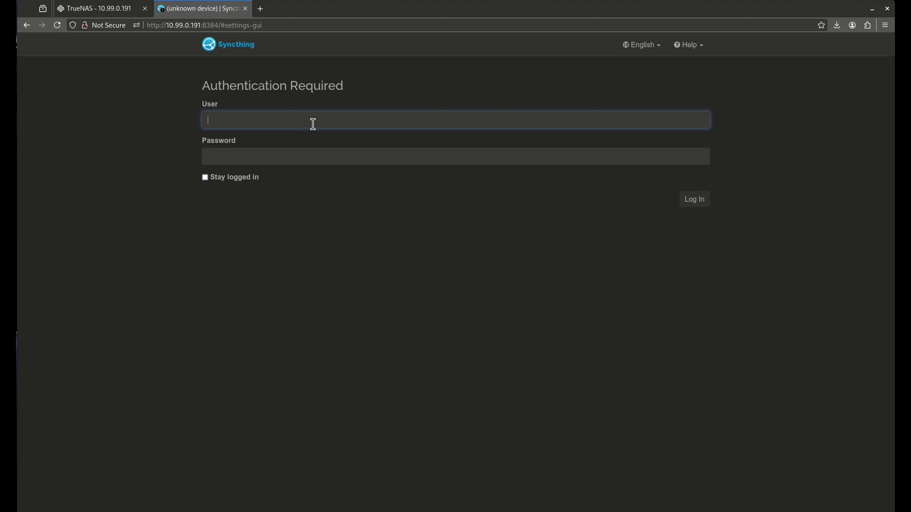
Step: Sign in to the Syncthing web UI with the new login credentials
text(user)
key(Tab)
text(p)
key(Return)
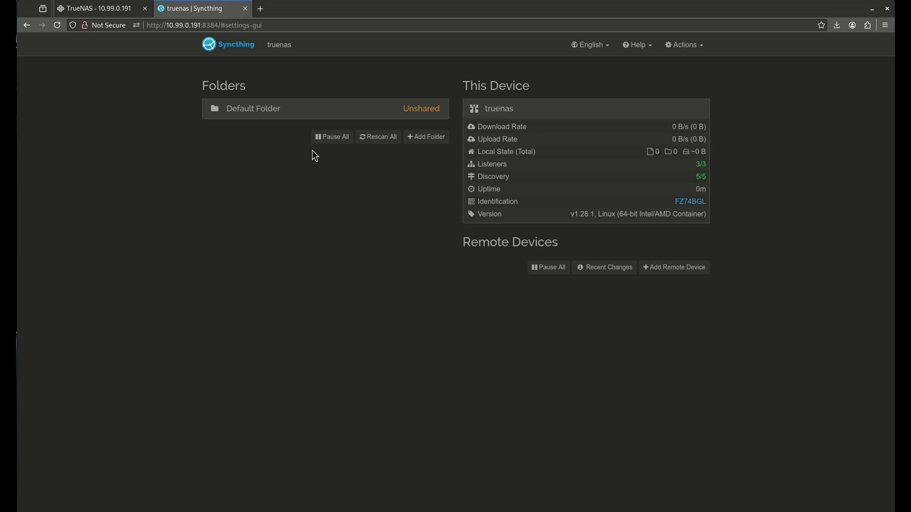
Step: Remove the Default Folder from Syncthing
click(294, 116)
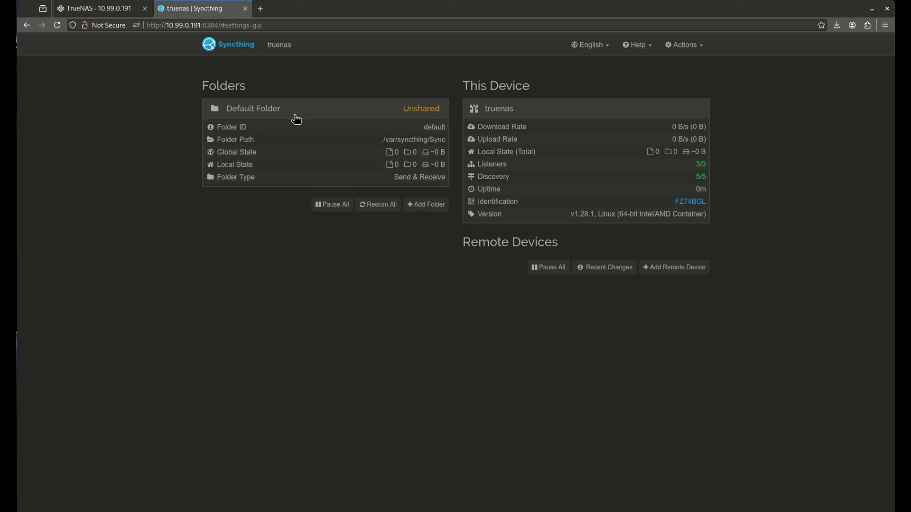
click(427, 248)
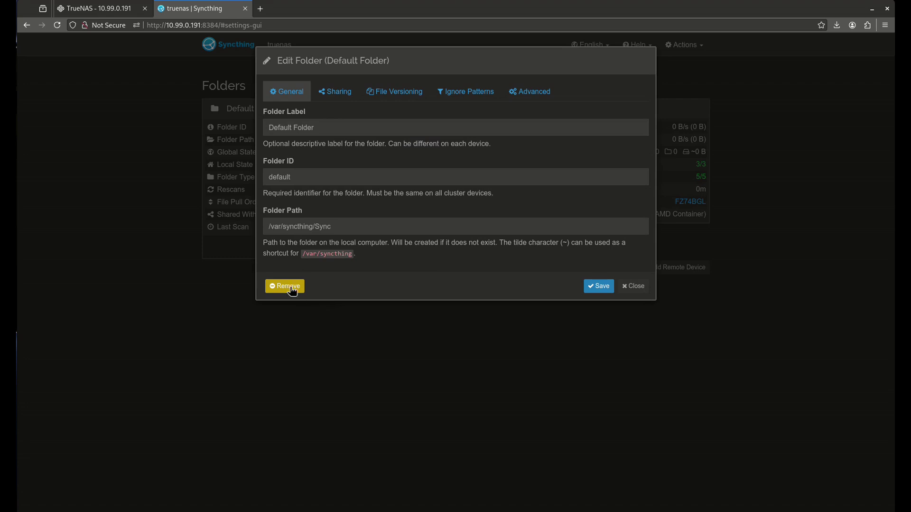
click(293, 286)
click(342, 145)
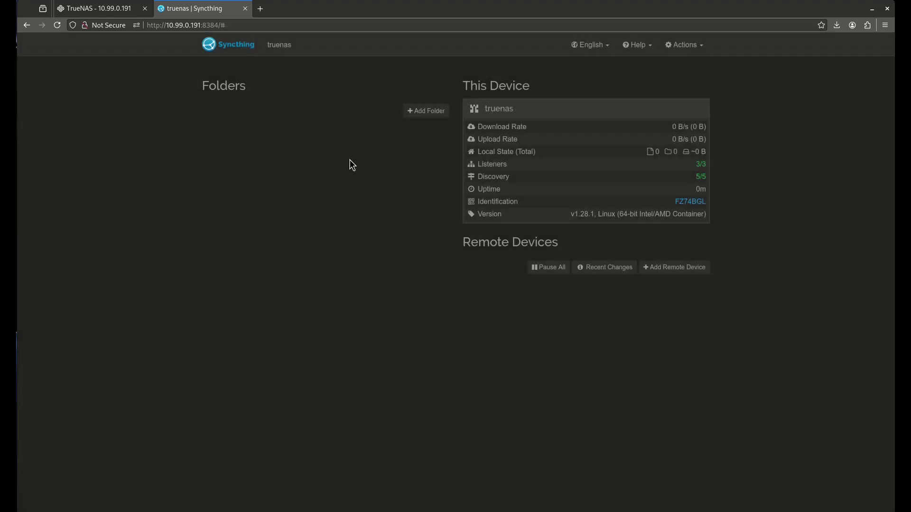
Step: Add a new folder with path /sync-data and label data
click(418, 114)
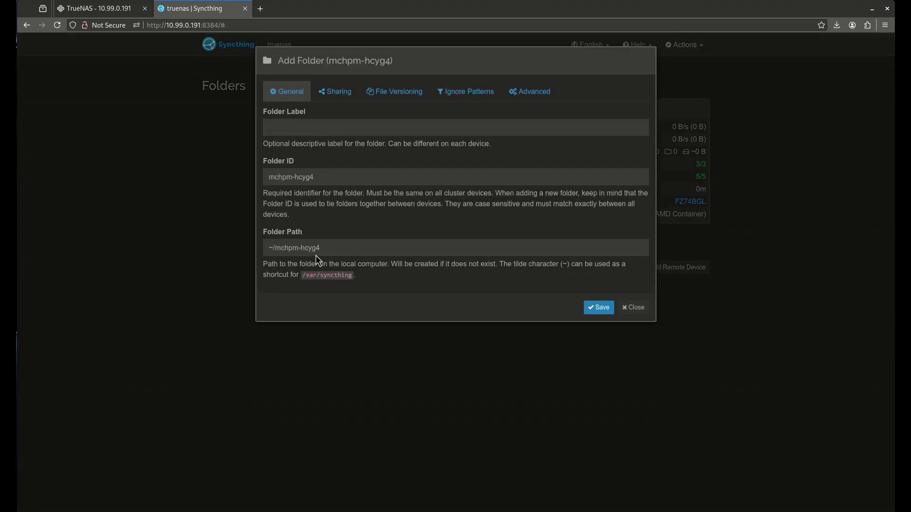
drag(338, 248, 251, 260)
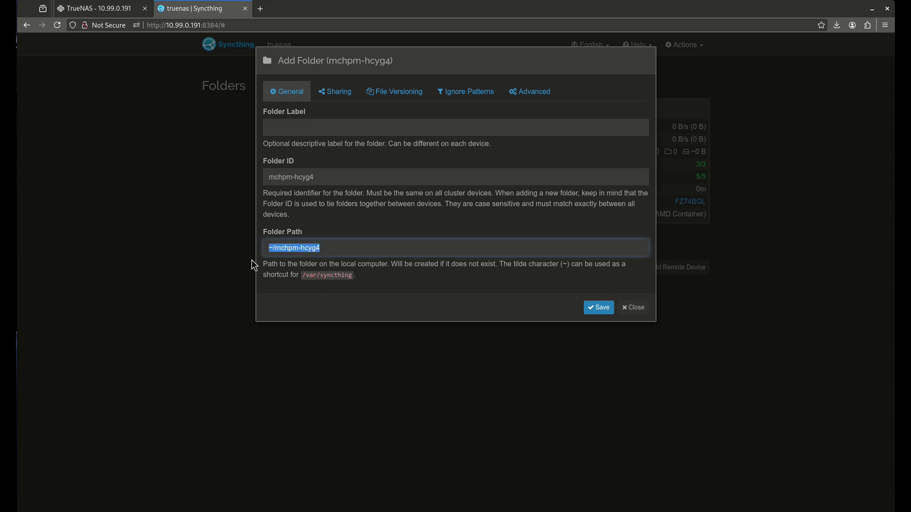
key(BackSpace)
text(/)
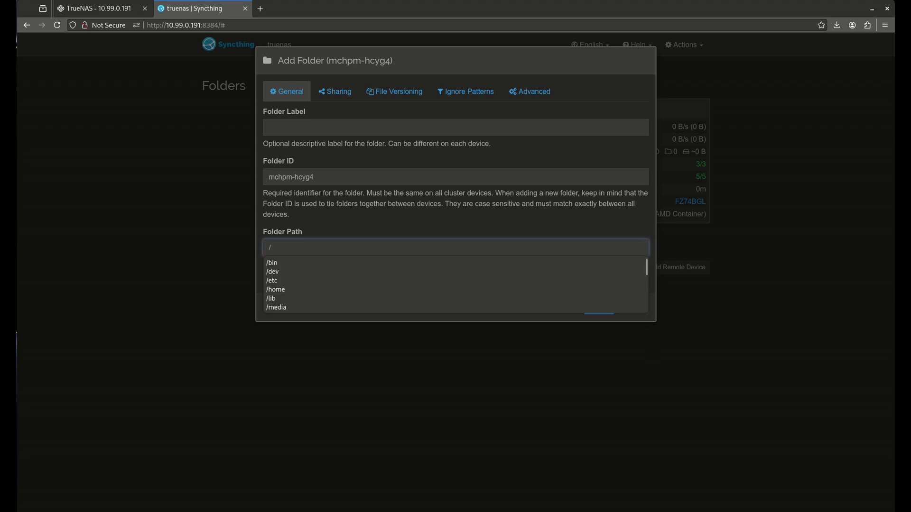
scroll(294, 294, down, 2)
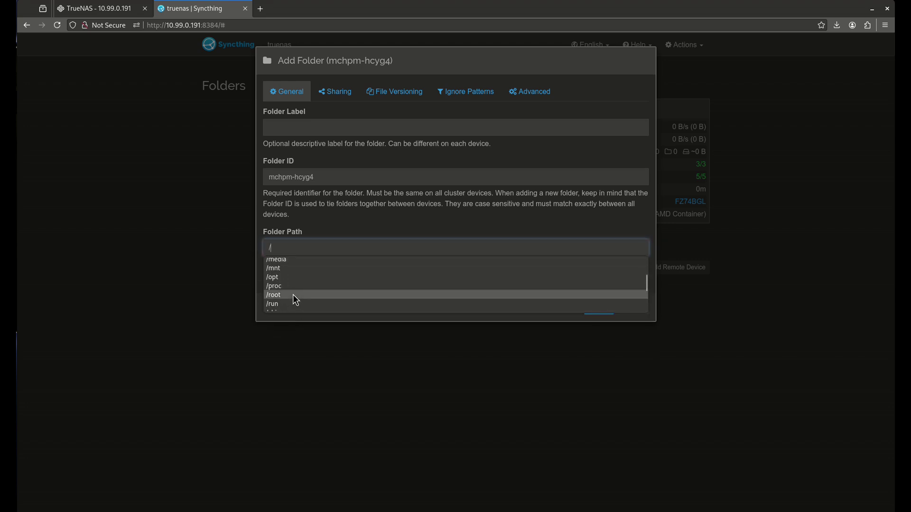
scroll(293, 299, down, 2)
click(294, 280)
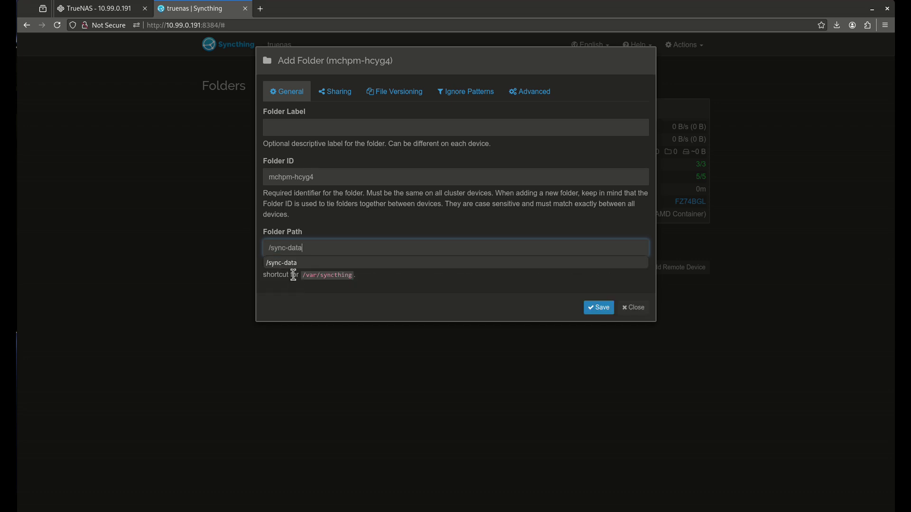
click(288, 262)
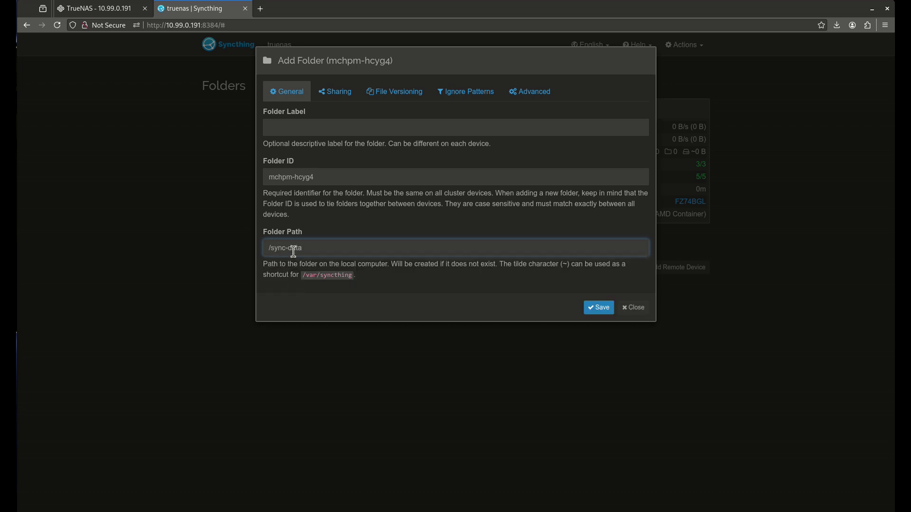
click(367, 124)
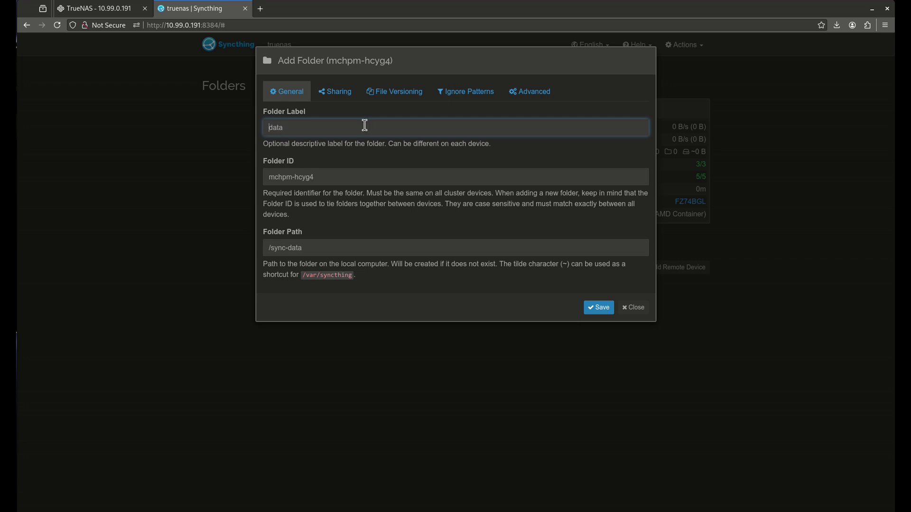
text(sync-)
key(BackSpace)
key(BackSpace)
key(BackSpace)
key(BackSpace)
key(BackSpace)
click(589, 314)
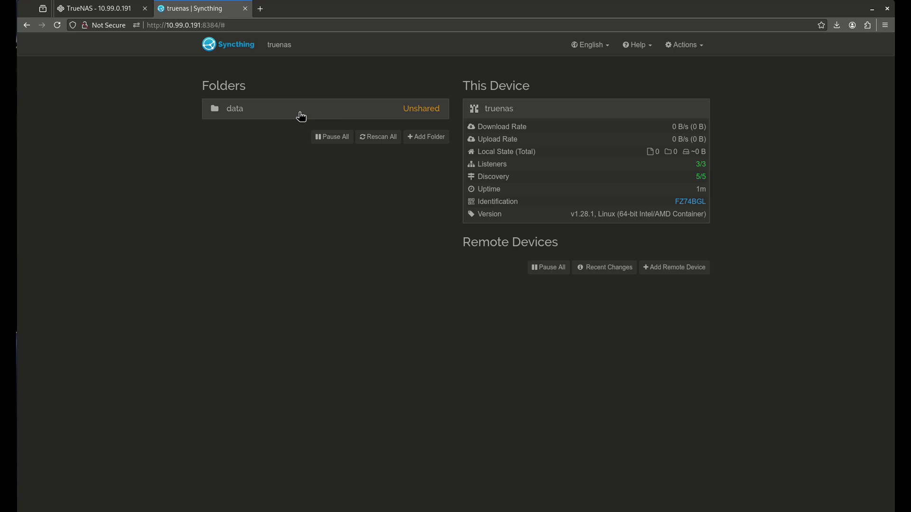
Step: Go to serversatho.me in a new tab and open its GitHub repository
click(260, 8)
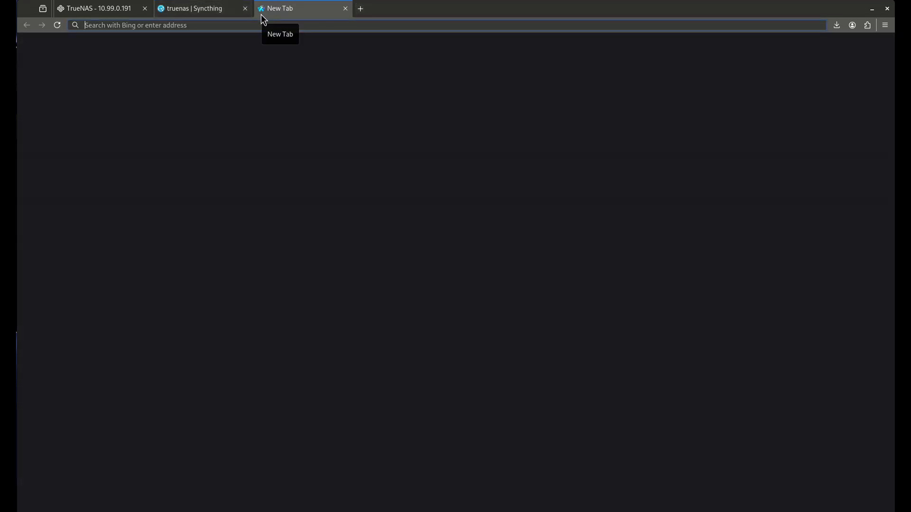
text(serversatho.me)
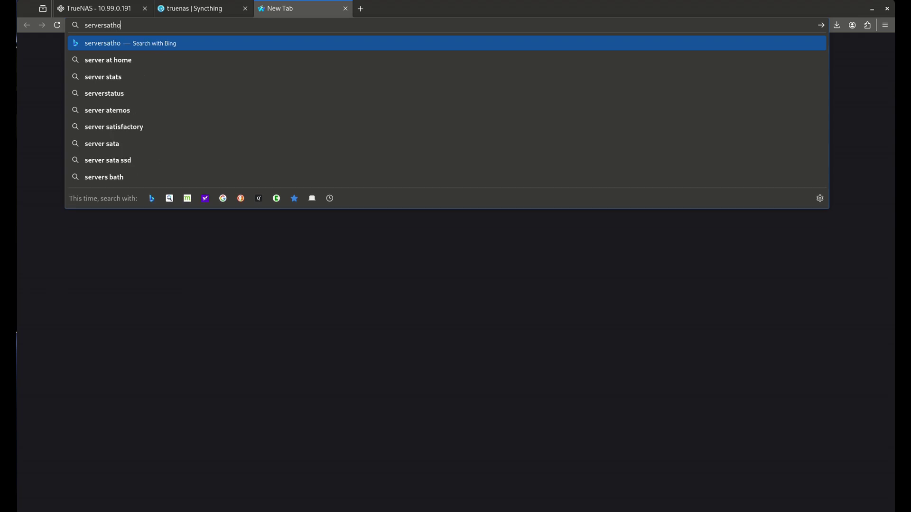
key(Return)
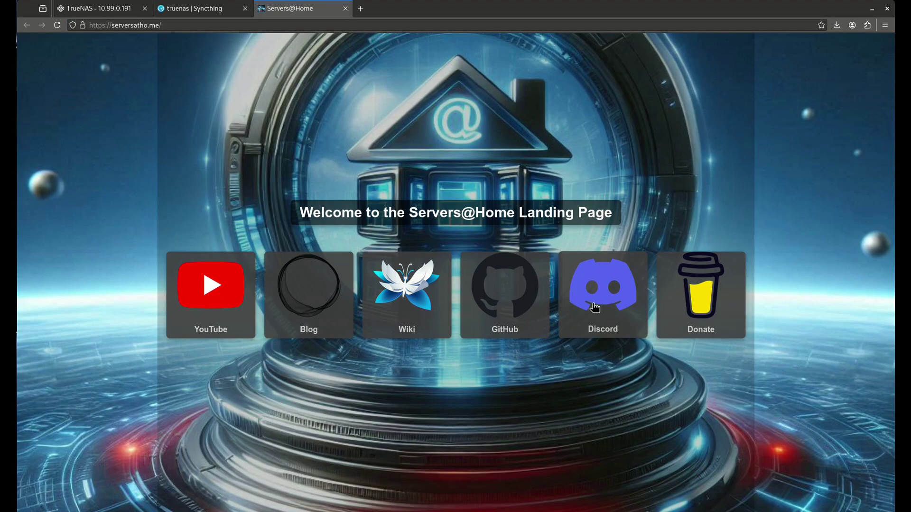
click(594, 306)
click(446, 8)
click(525, 302)
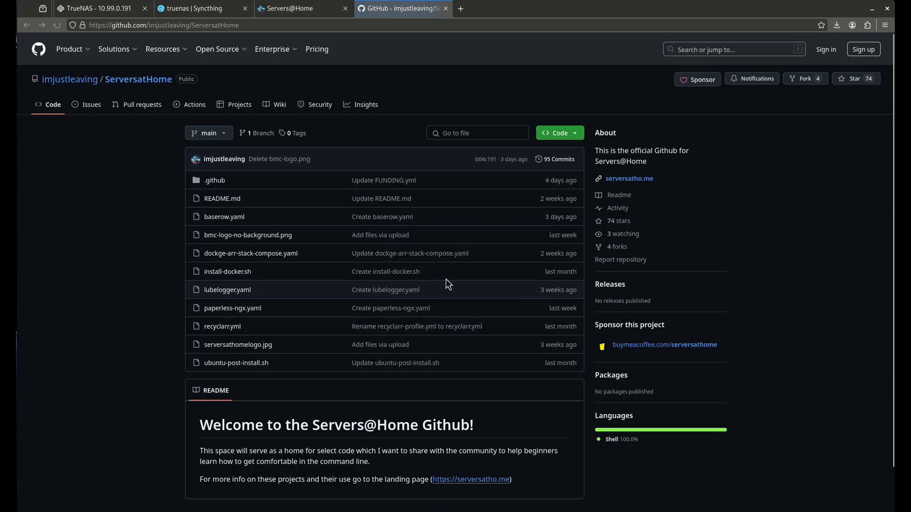
Step: Open baserow.yaml as raw text and copy its URL
click(235, 218)
click(837, 181)
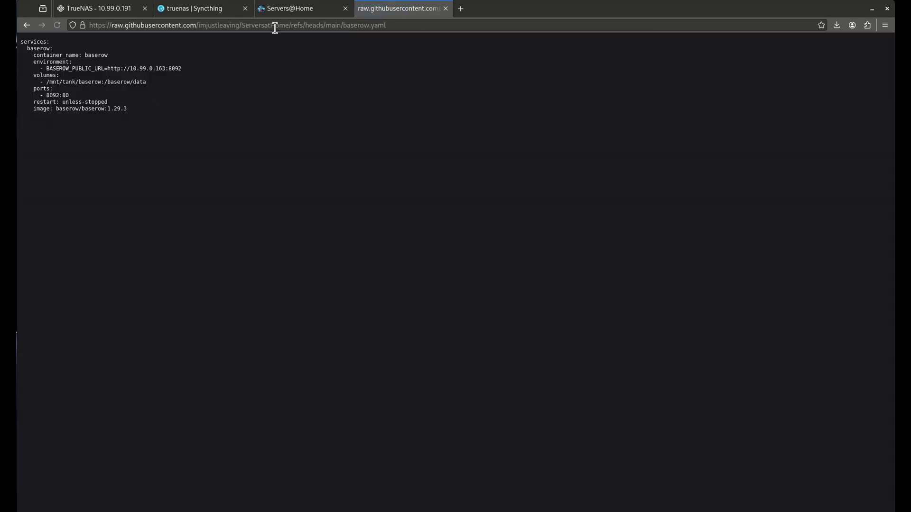
right_click(275, 25)
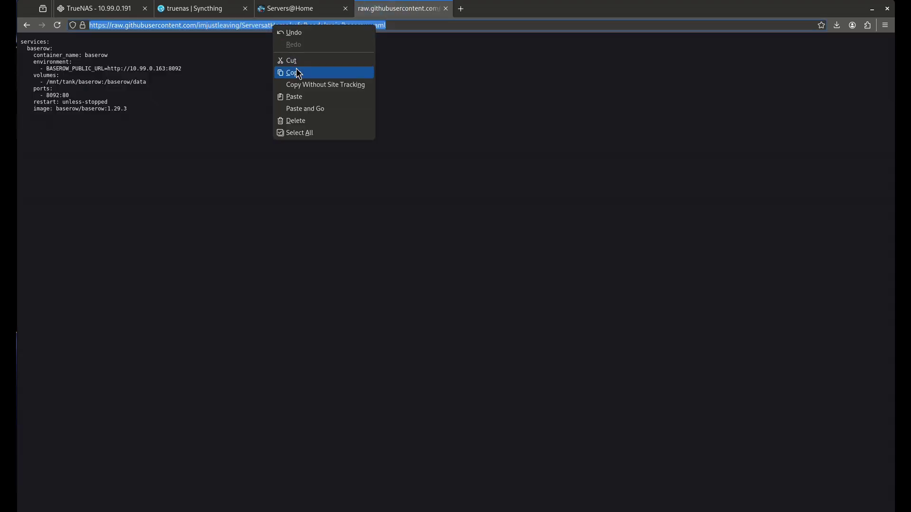
click(297, 72)
click(105, 11)
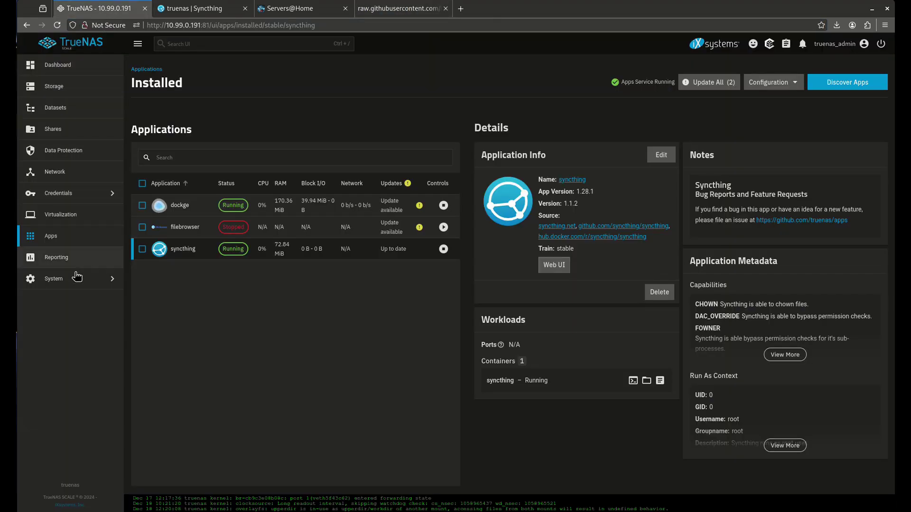
Step: In the TrueNAS shell, cd into /mnt/tank/sync-data and list it with ls -l
click(102, 278)
click(182, 180)
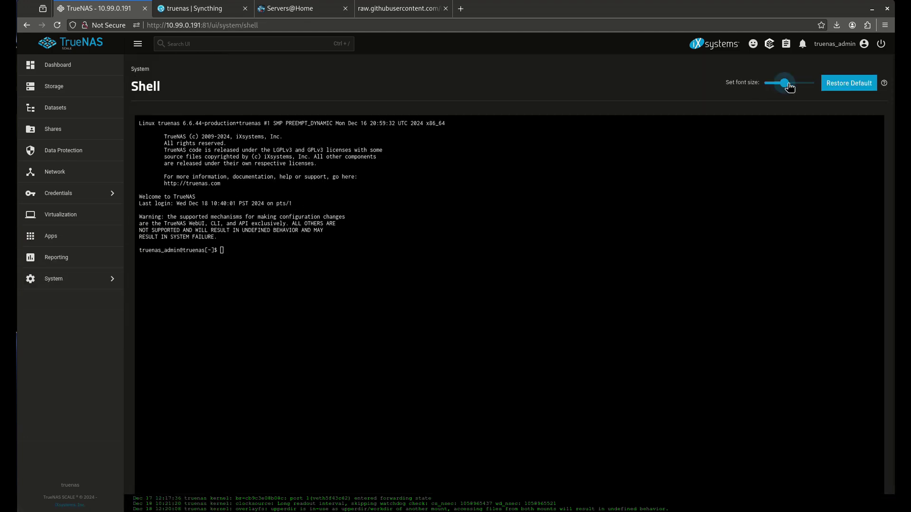
drag(783, 84, 812, 84)
text(cd )
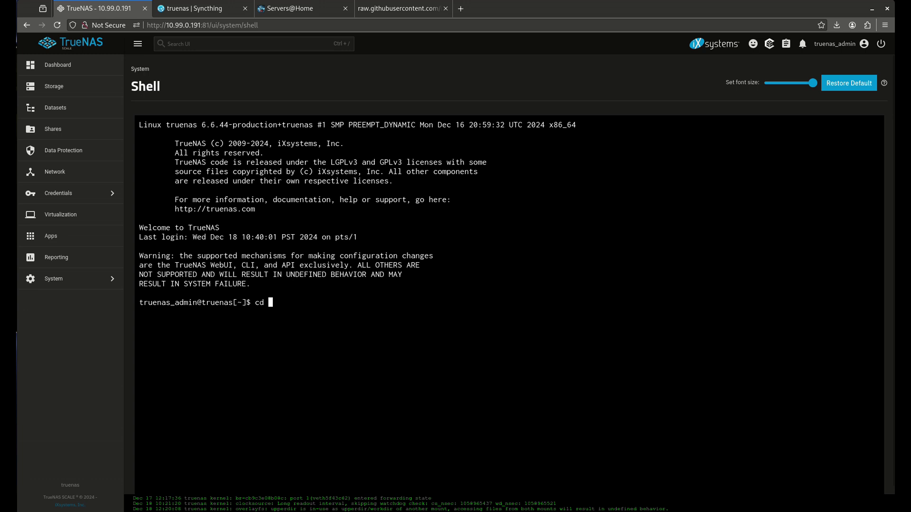
text(/mnt/tank/sync-data/)
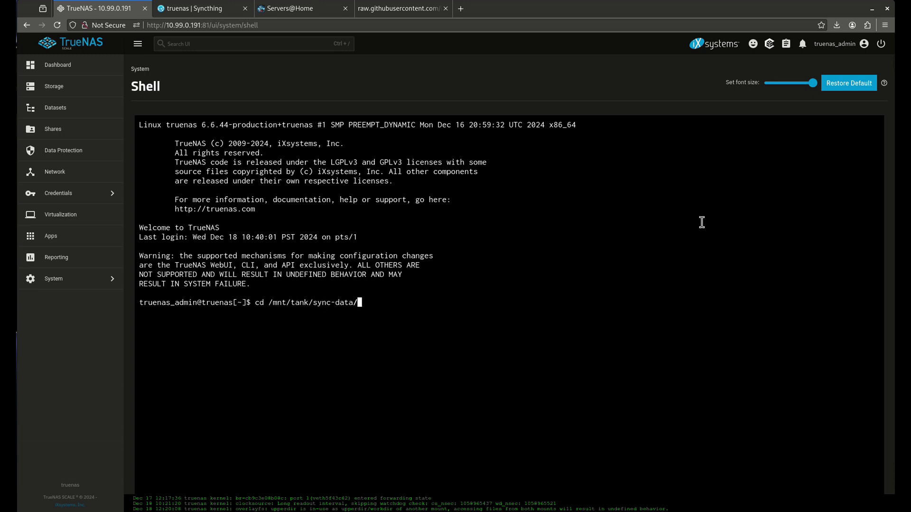
key(Return)
text(ls-)
key(BackSpace)
text(-l)
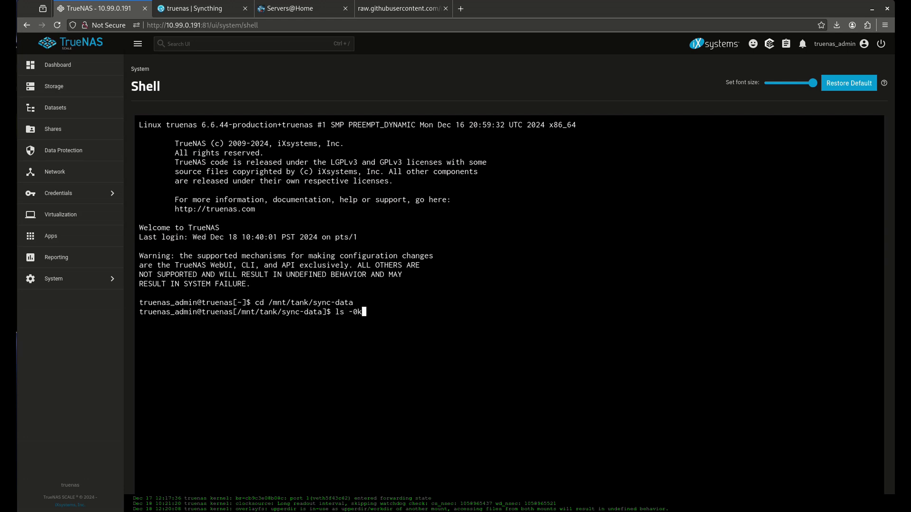
key(Return)
Step: Download the raw baserow.yaml with wget and confirm it with ls -l
text(wget)
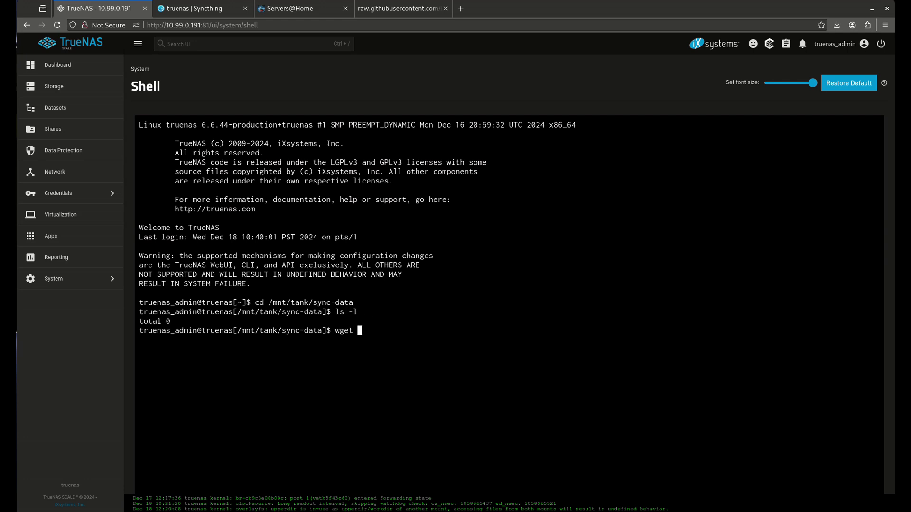
key(ctrl+v)
key(Return)
text(ls -l)
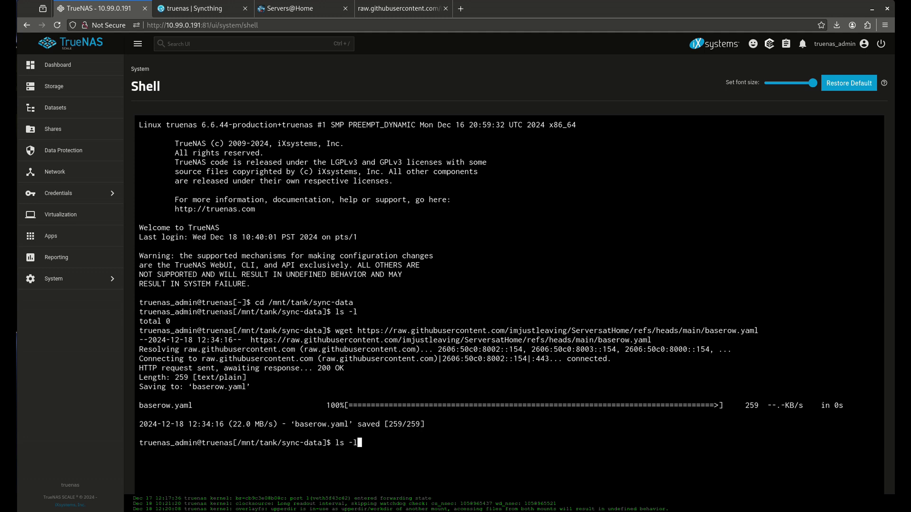
key(Return)
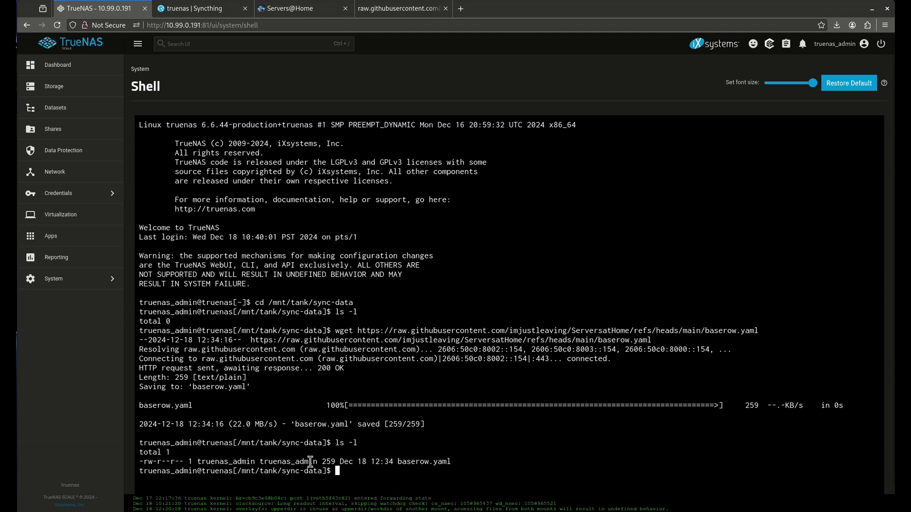
Step: Rescan the data folder on the truenas Syncthing dashboard to pick up baserow.yaml
click(88, 243)
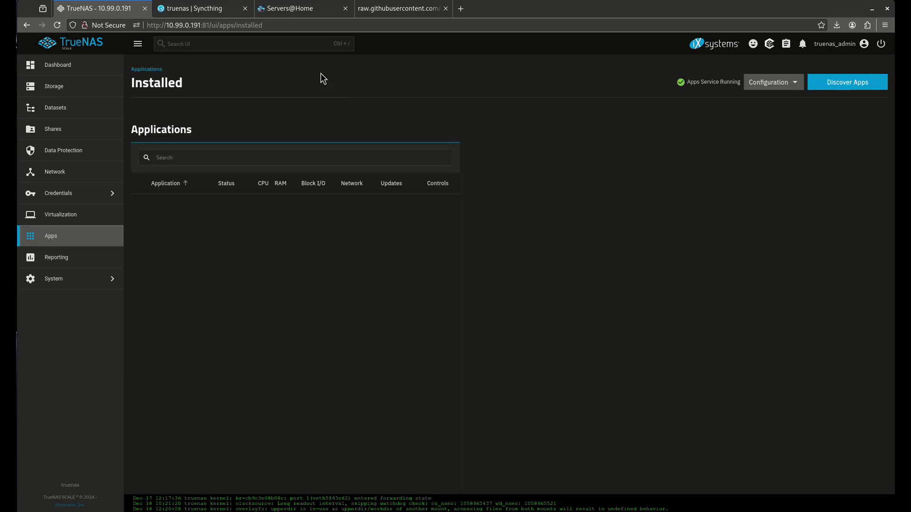
click(194, 8)
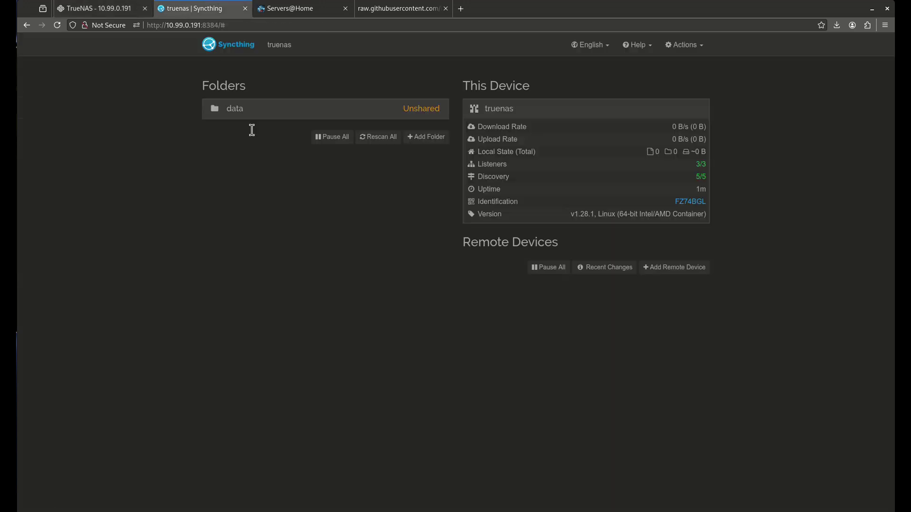
click(304, 118)
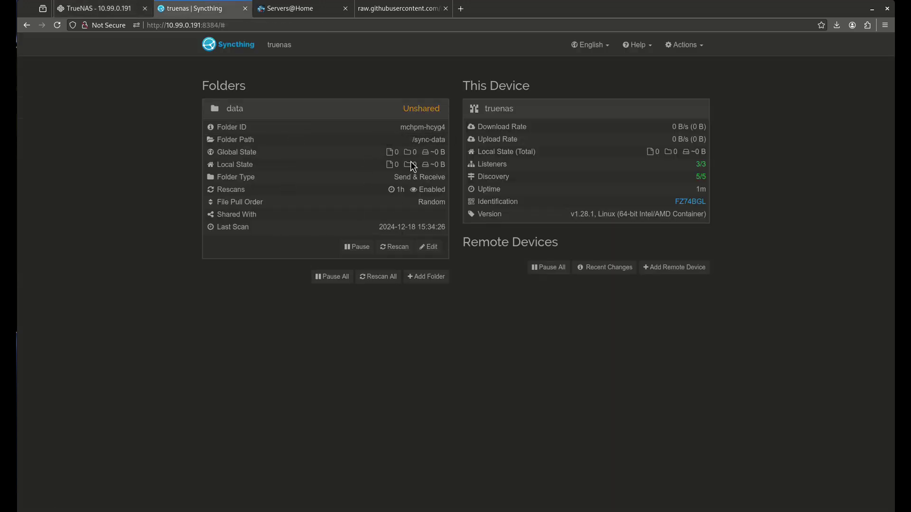
click(398, 247)
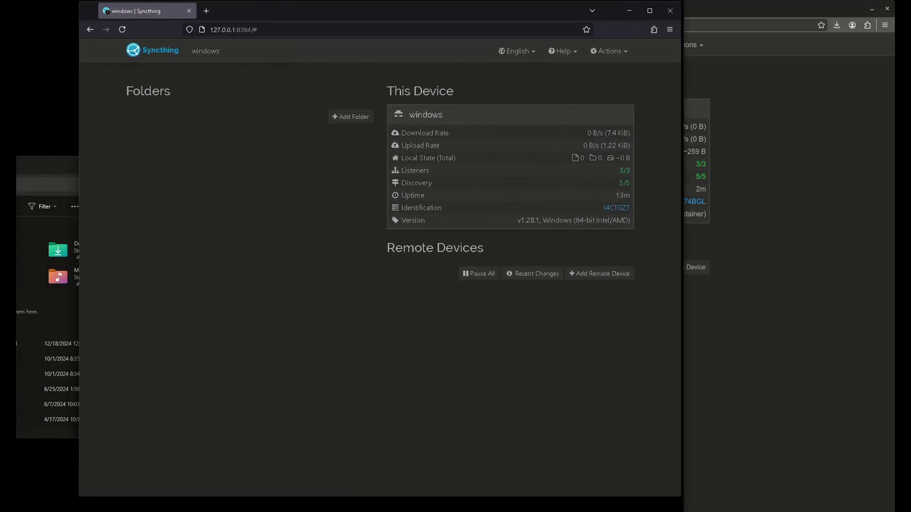
Step: Drag the Windows Syncthing window right so File Explorer is uncovered
drag(380, 11, 585, 10)
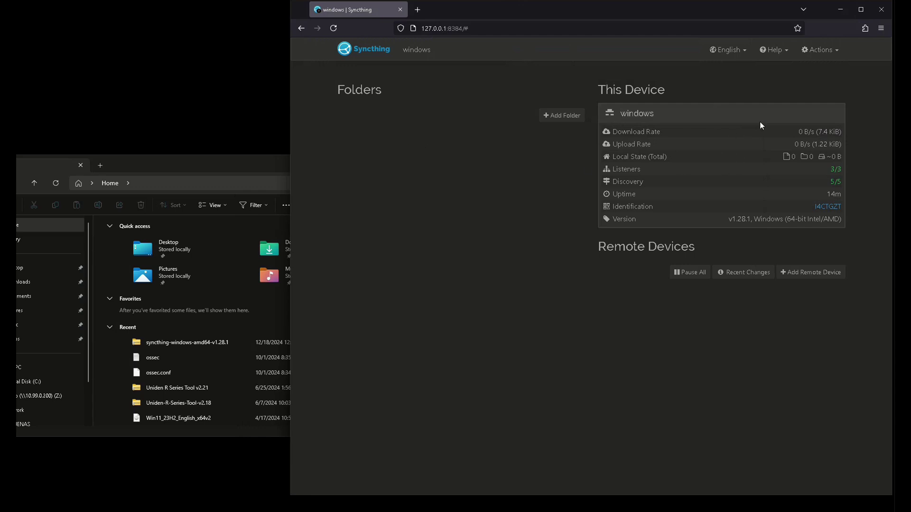
click(829, 52)
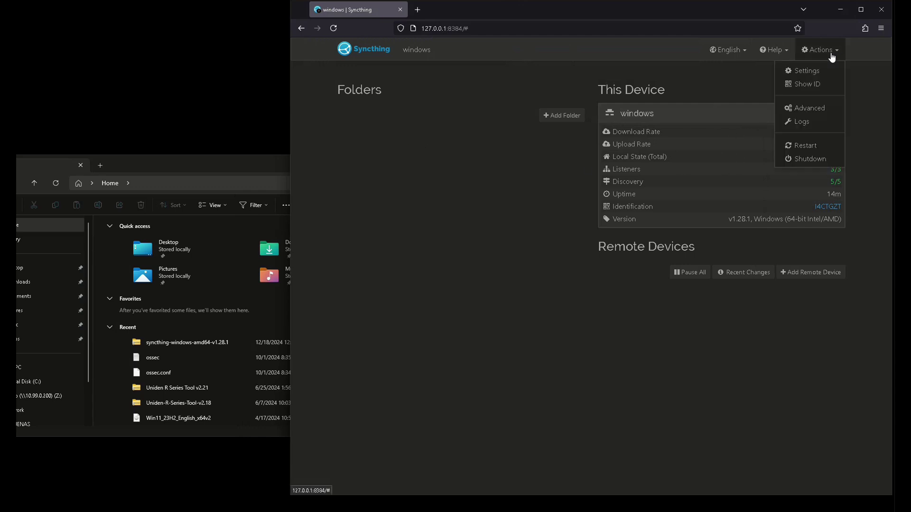
Step: Copy the Windows device ID from Syncthing's Show ID view
click(822, 85)
click(685, 135)
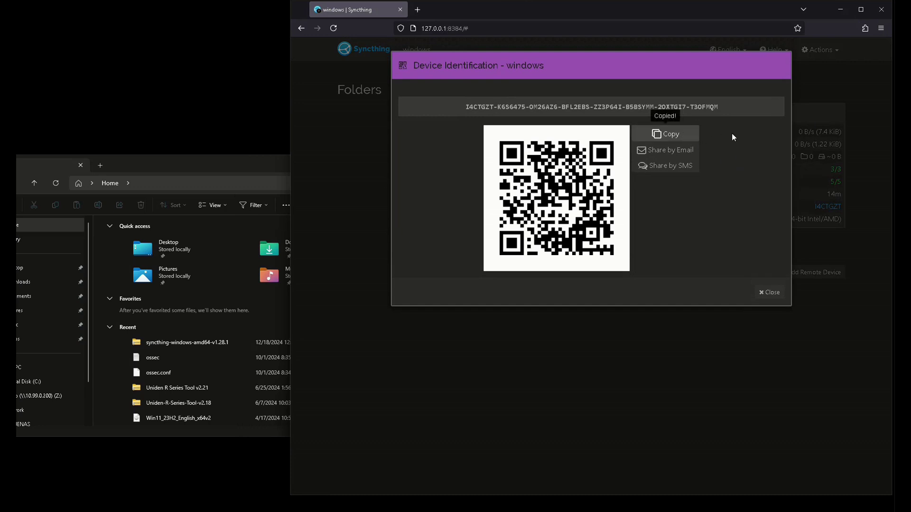
click(769, 292)
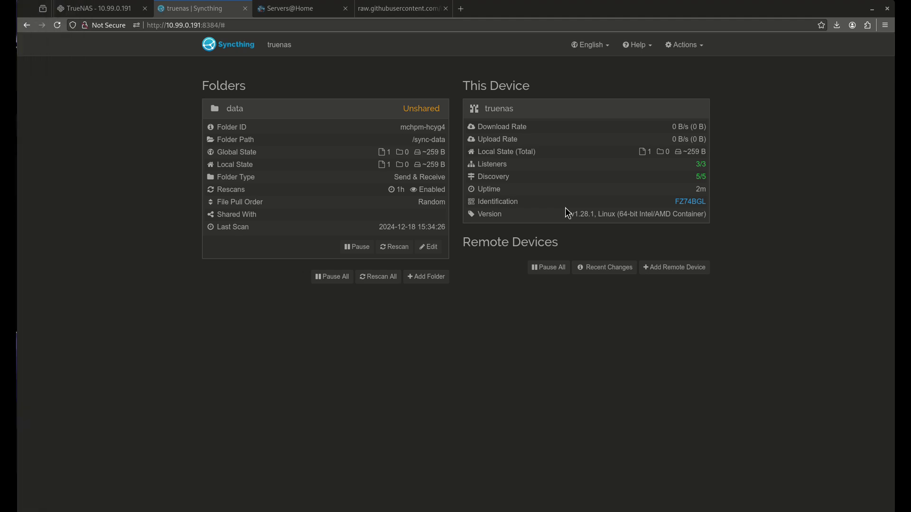
Step: On TrueNAS, add remote device 'windows' with the copied ID and share the data folder
click(684, 268)
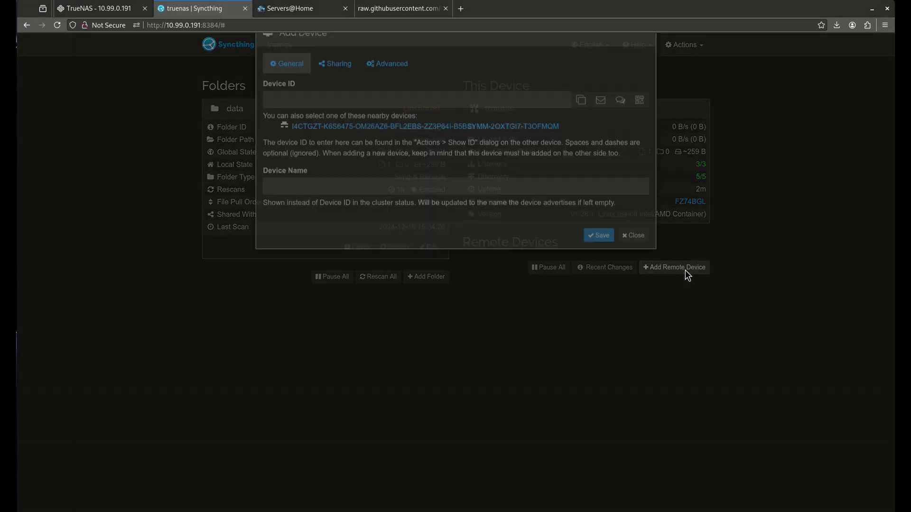
click(285, 124)
key(Down)
key(Return)
click(344, 217)
text(windows)
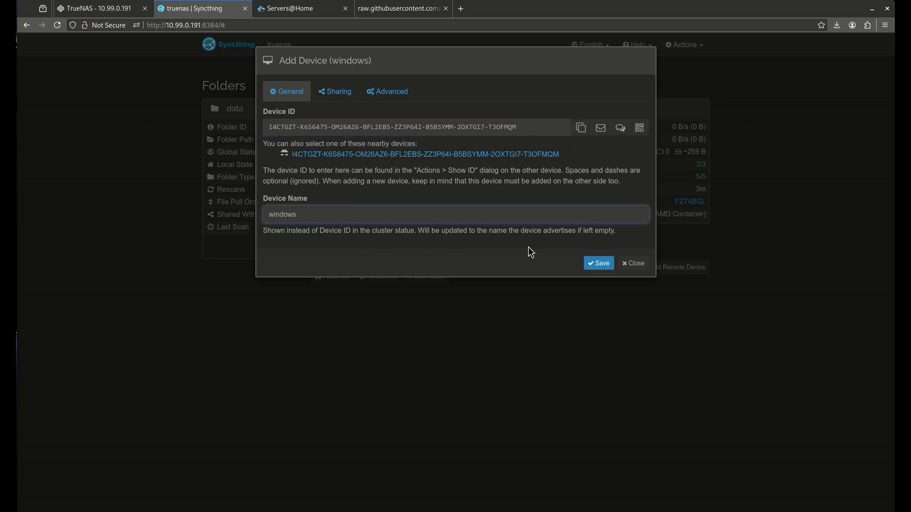
click(335, 92)
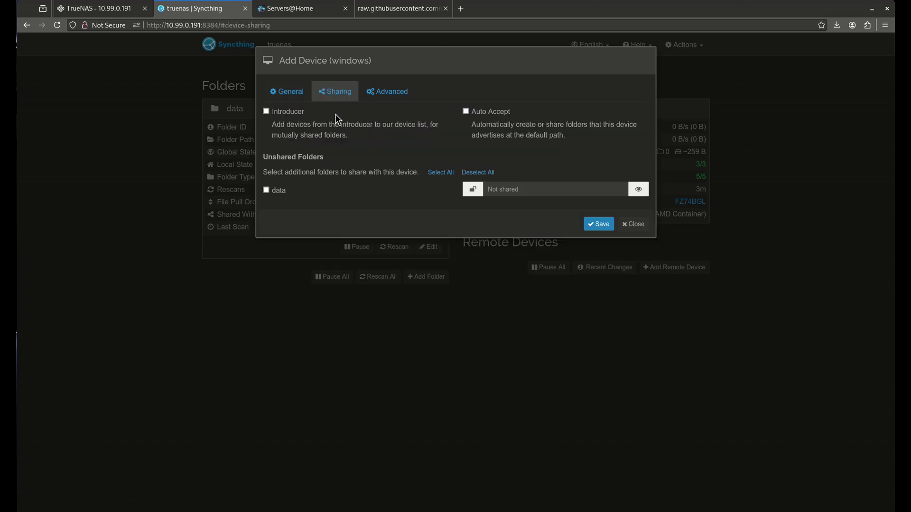
click(278, 192)
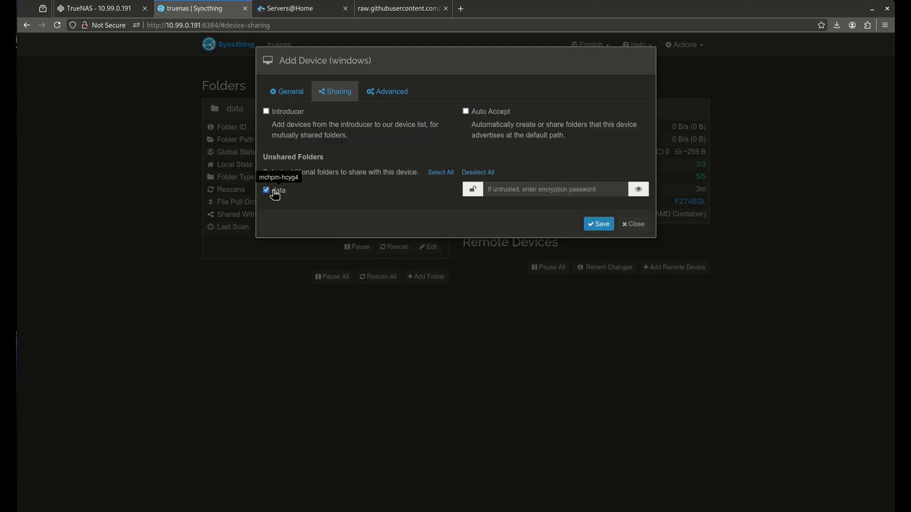
click(601, 224)
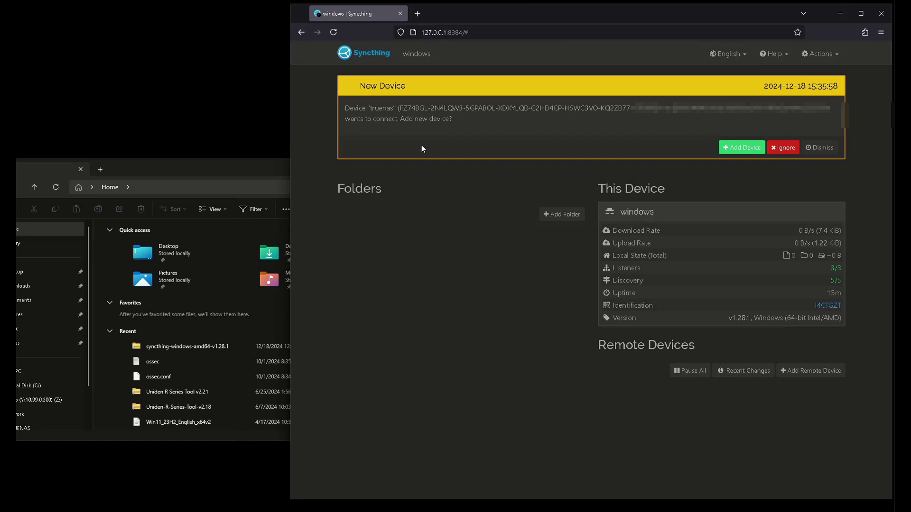
Step: Add truenas as a remote device and accept its shared data folder, setting the path to c:\data
click(756, 151)
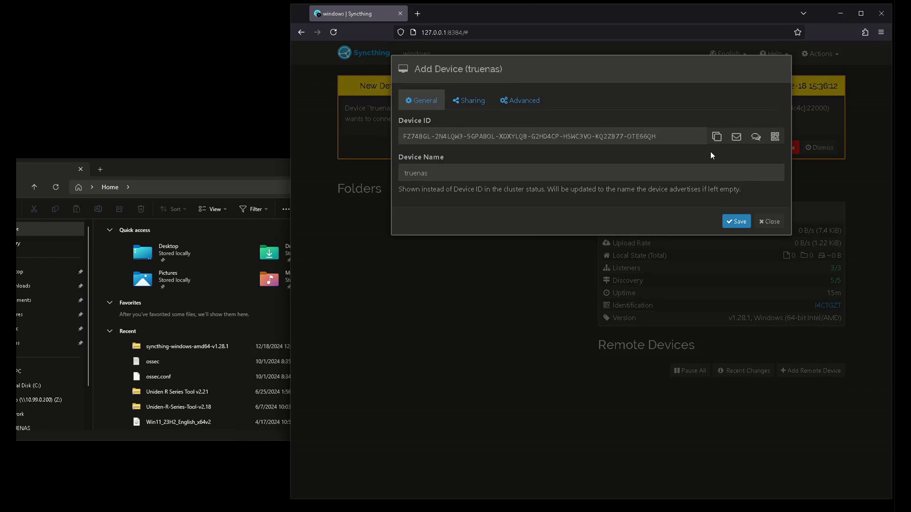
click(738, 220)
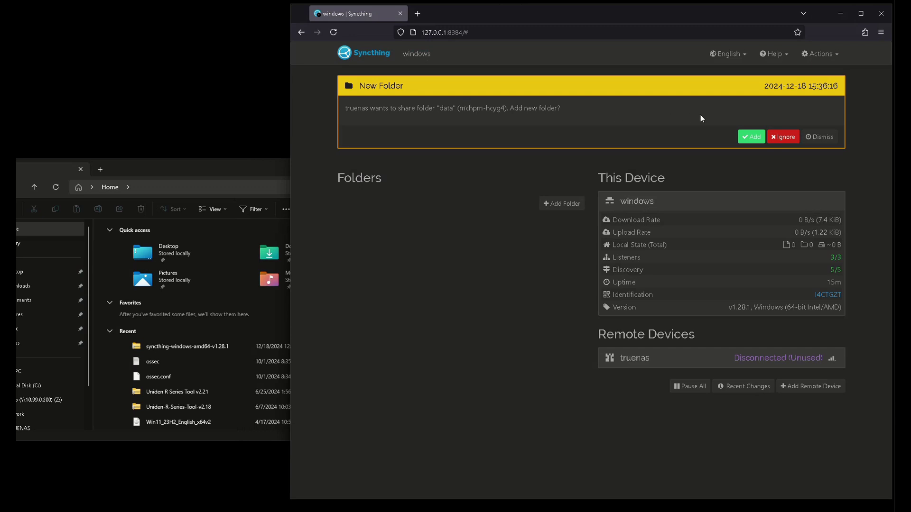
click(748, 137)
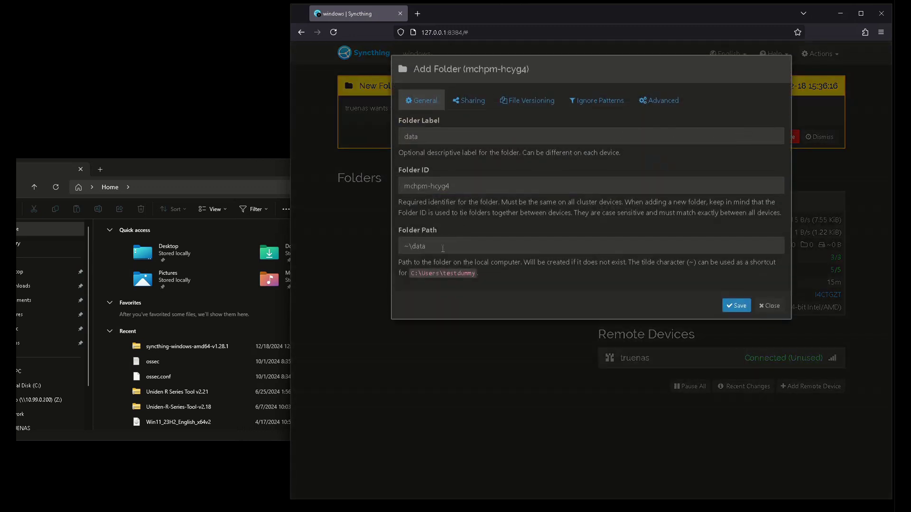
drag(411, 245, 381, 246)
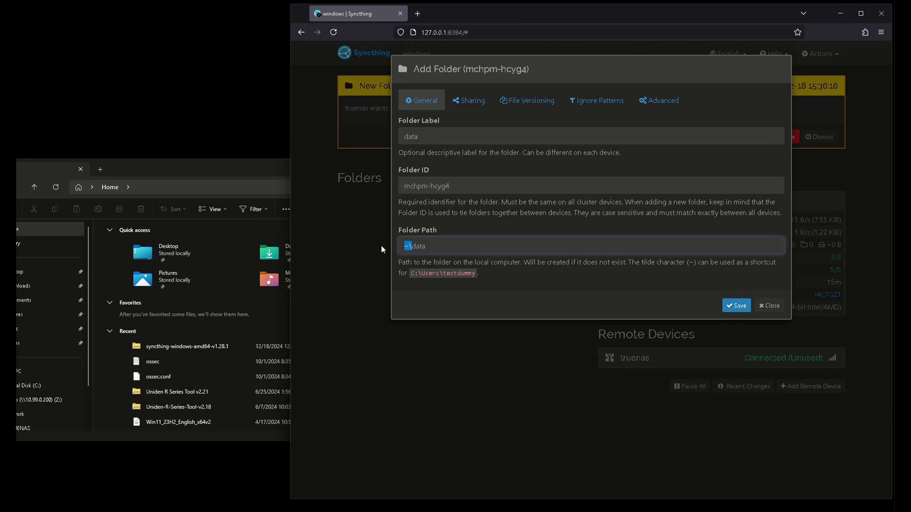
text(c:\)
Step: Save the data folder at c:\data and expand its details and the truenas device panel
click(734, 307)
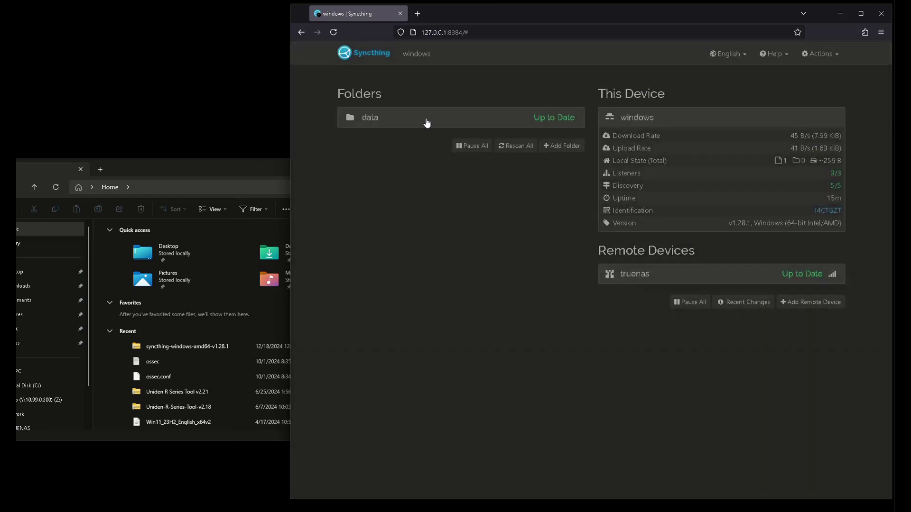
click(427, 120)
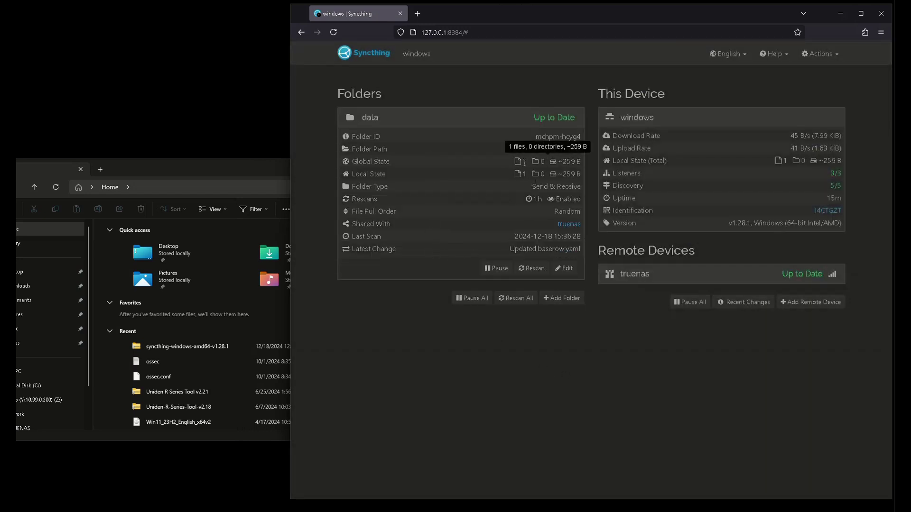
click(710, 277)
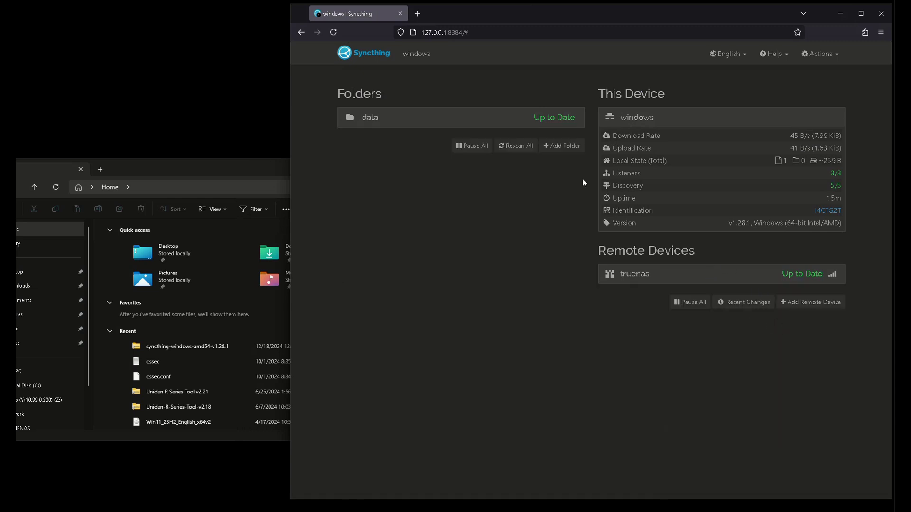
click(703, 277)
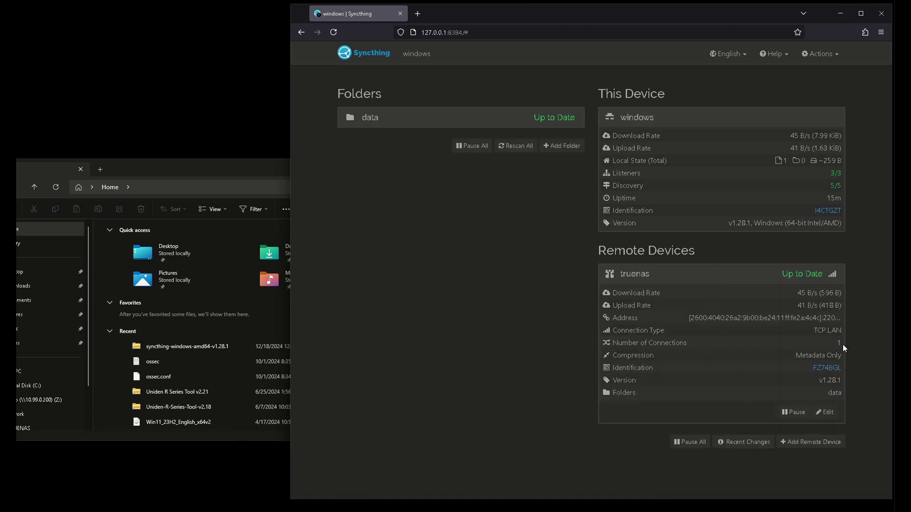
click(476, 122)
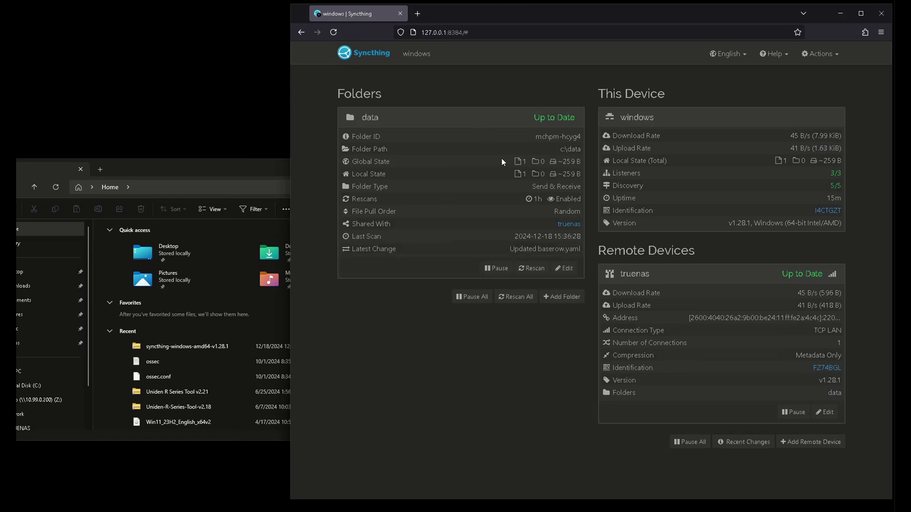
mouse_move(545, 249)
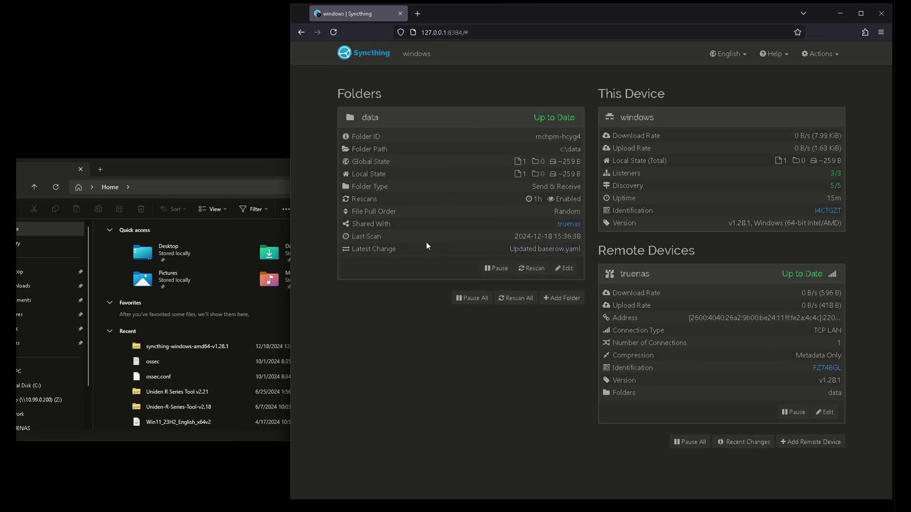
Step: Move File Explorer into view and open the data folder on the C: drive
drag(212, 167, 566, 167)
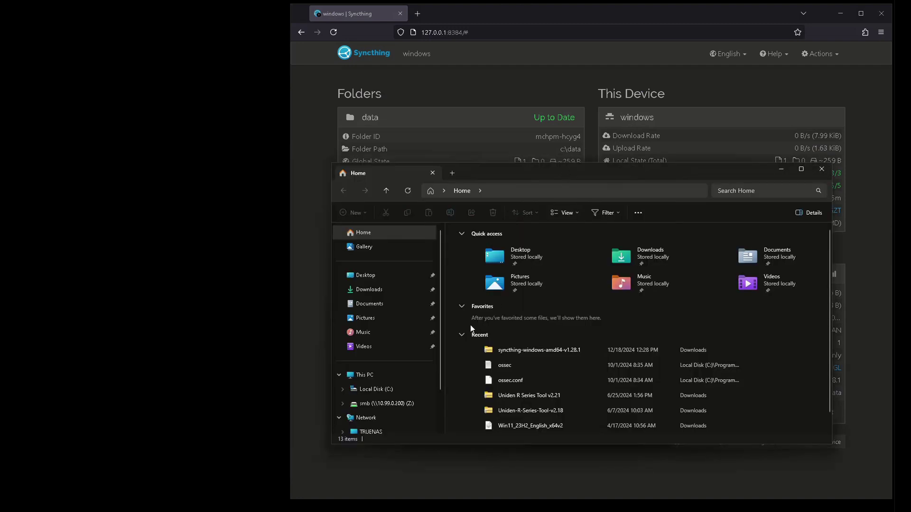
click(363, 390)
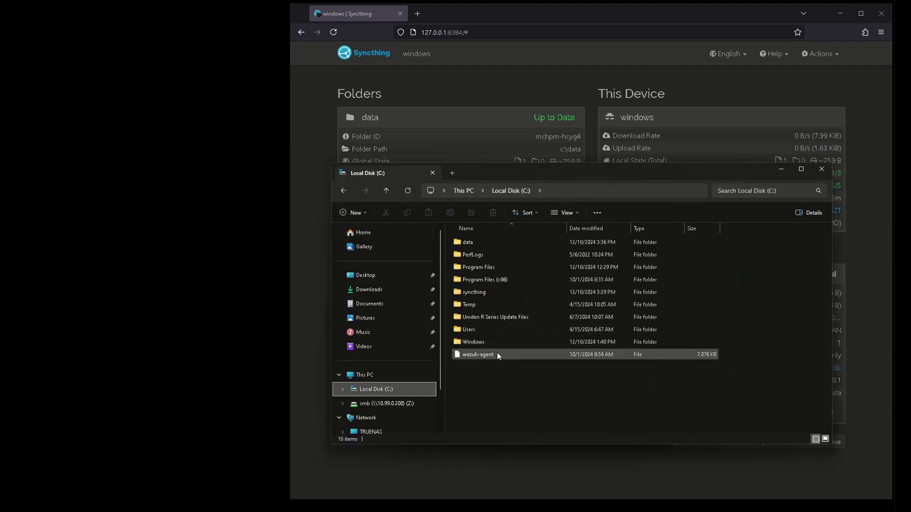
double_click(465, 242)
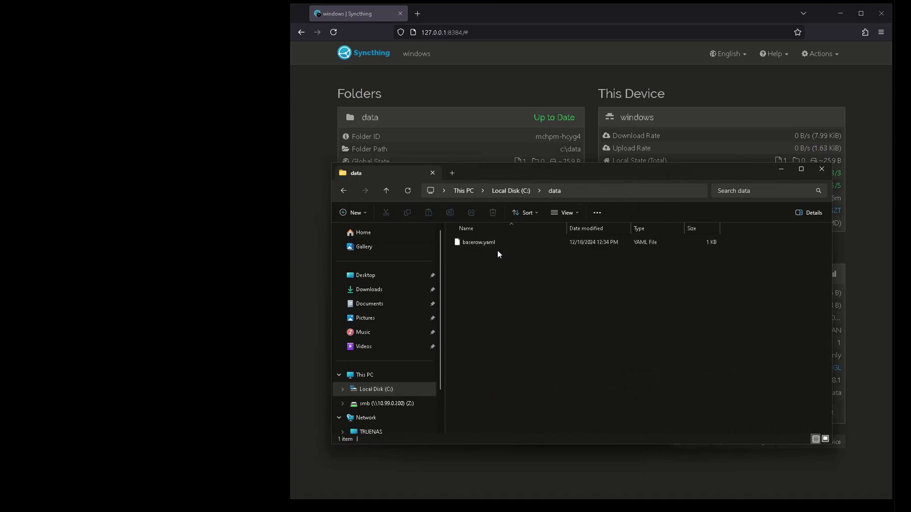
Step: Create a new text document named test in C:\data
right_click(502, 282)
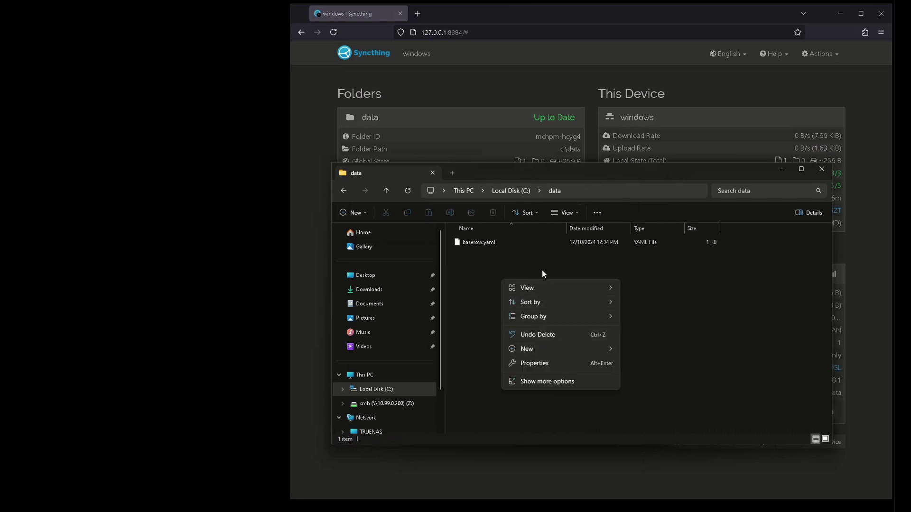
click(491, 254)
click(352, 213)
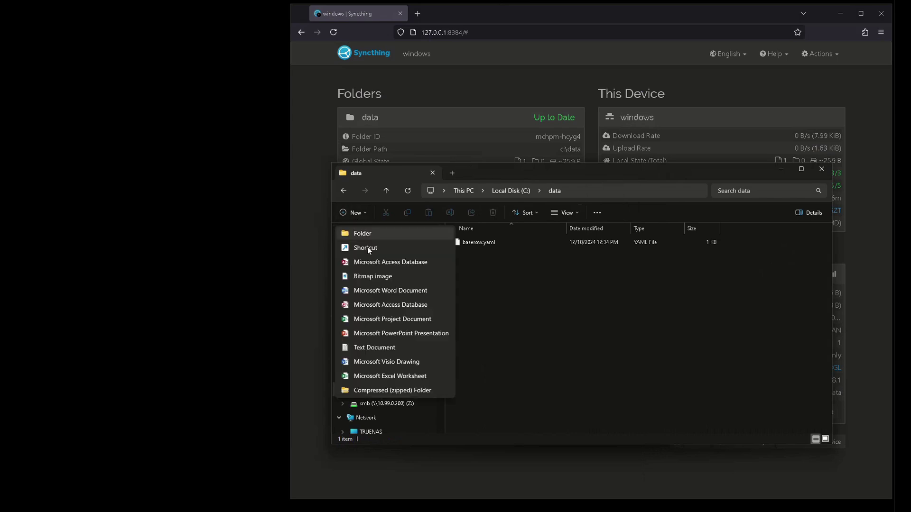
click(392, 347)
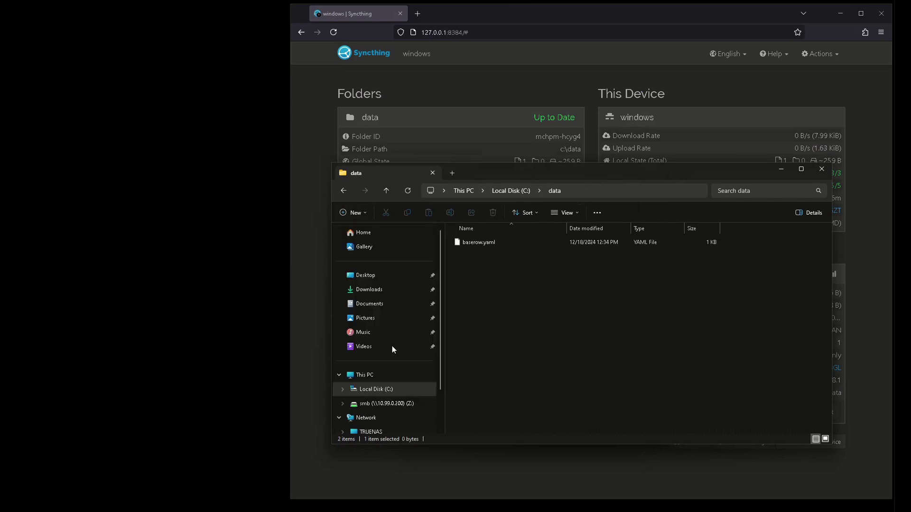
text(test)
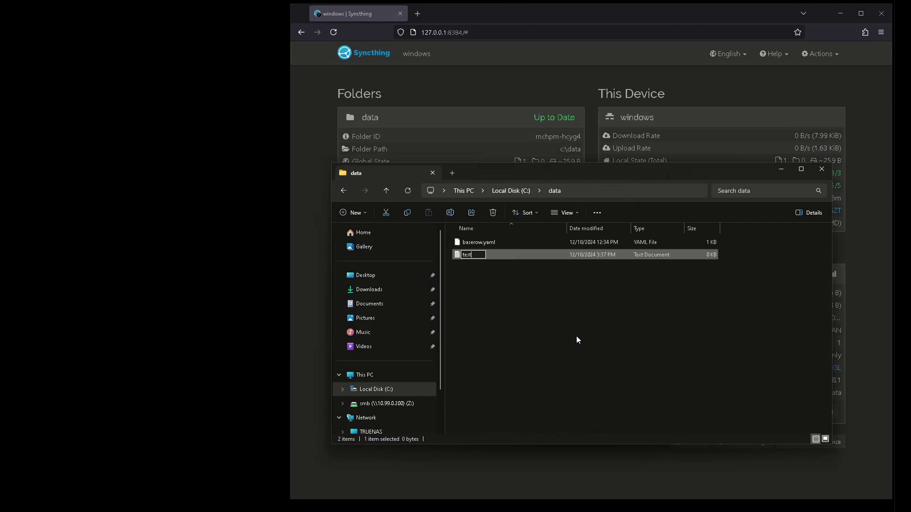
key(Return)
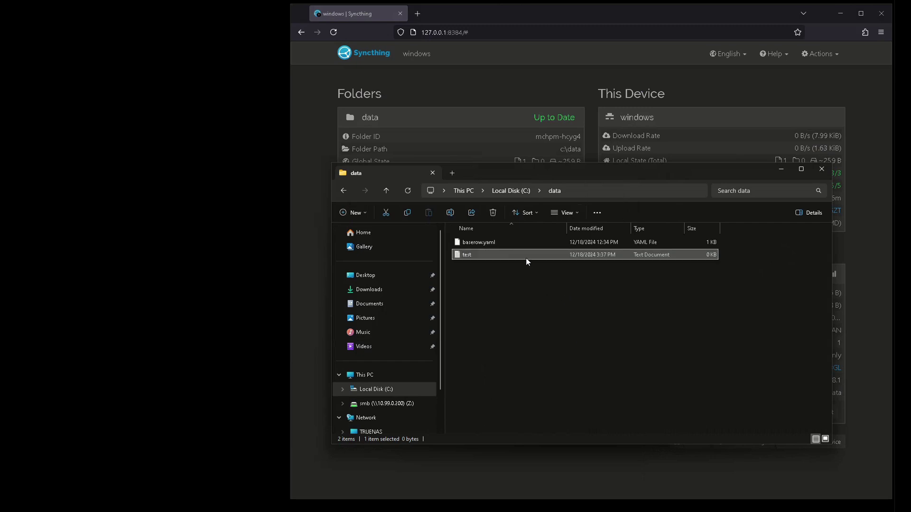
Step: Write 'this is a test file.' into test.txt in Notepad, then save and close it
double_click(526, 259)
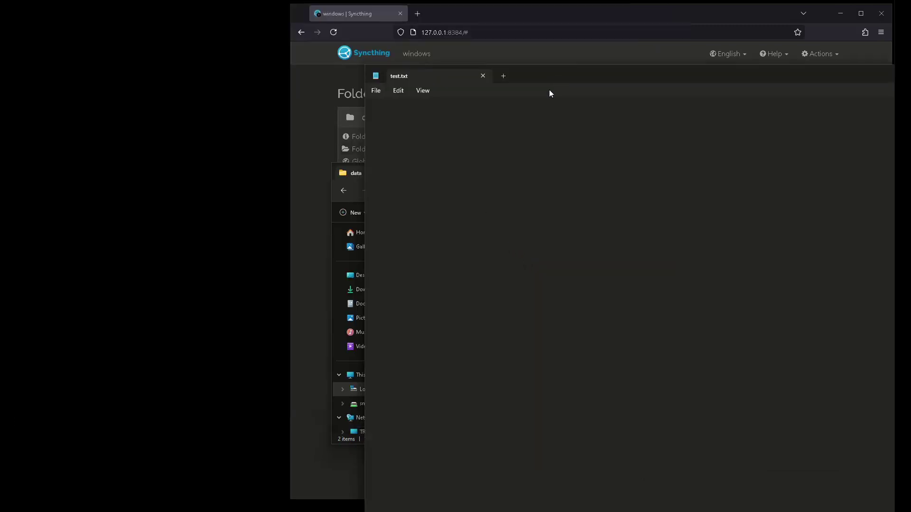
text(this is a test file.)
drag(551, 72, 1, 73)
click(620, 6)
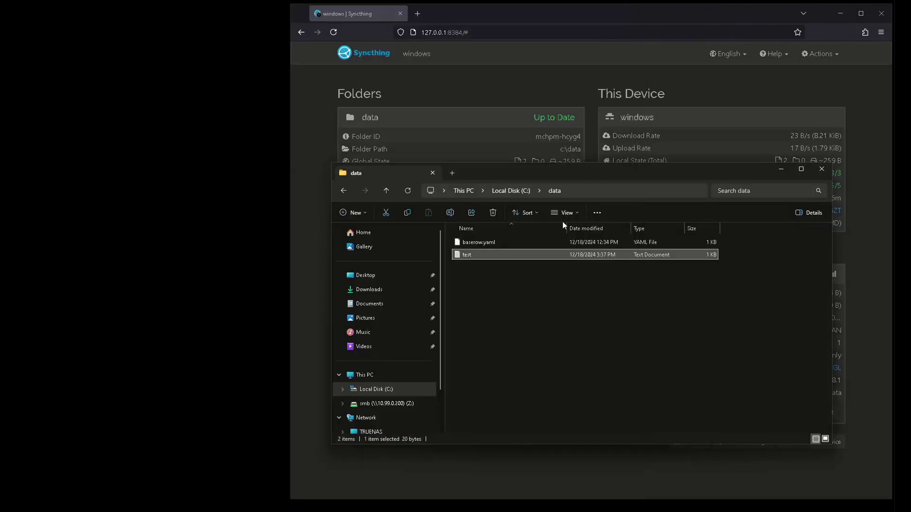
click(710, 21)
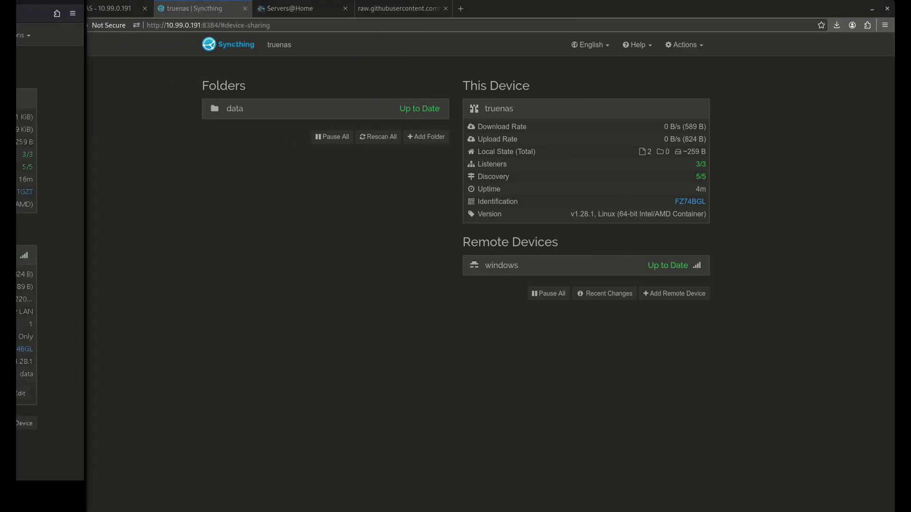
Step: Expand the data folder to see test.txt as its latest change, then return to TrueNAS
click(337, 117)
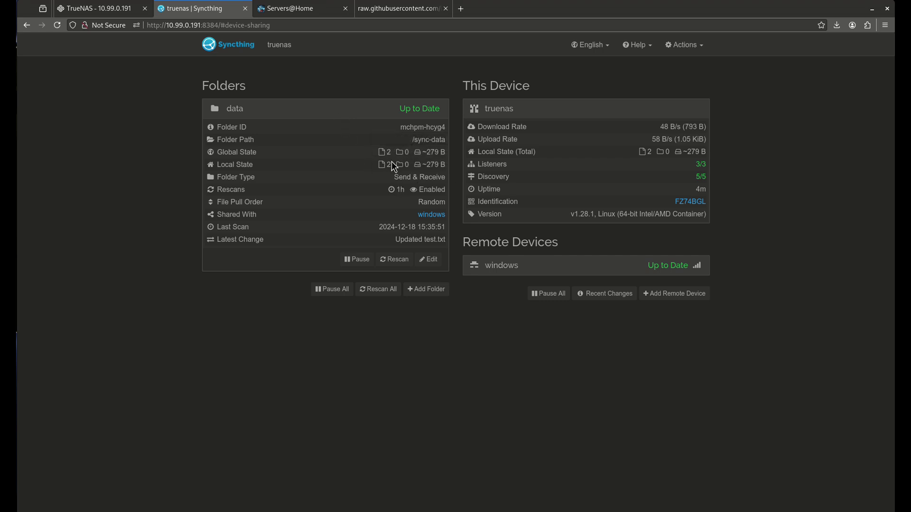
click(98, 12)
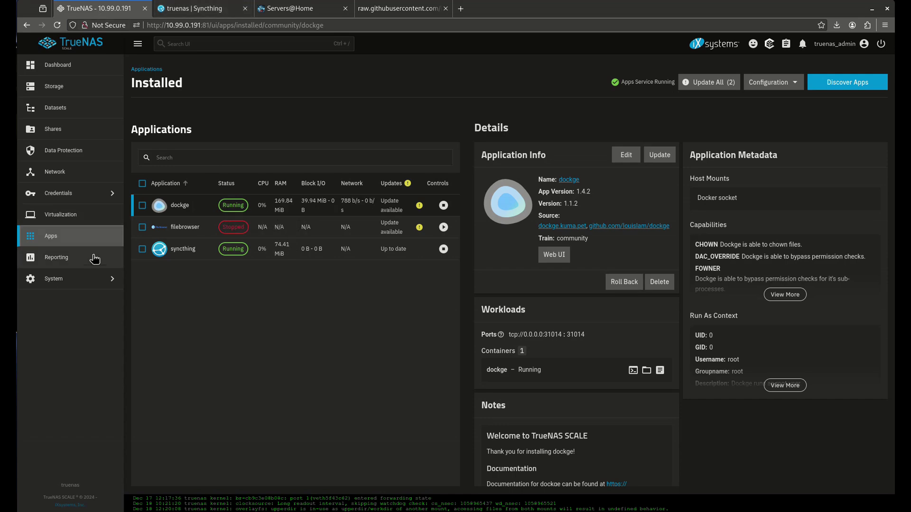
Step: Open the TrueNAS System Shell with the terminal font at its largest size
click(82, 280)
click(203, 177)
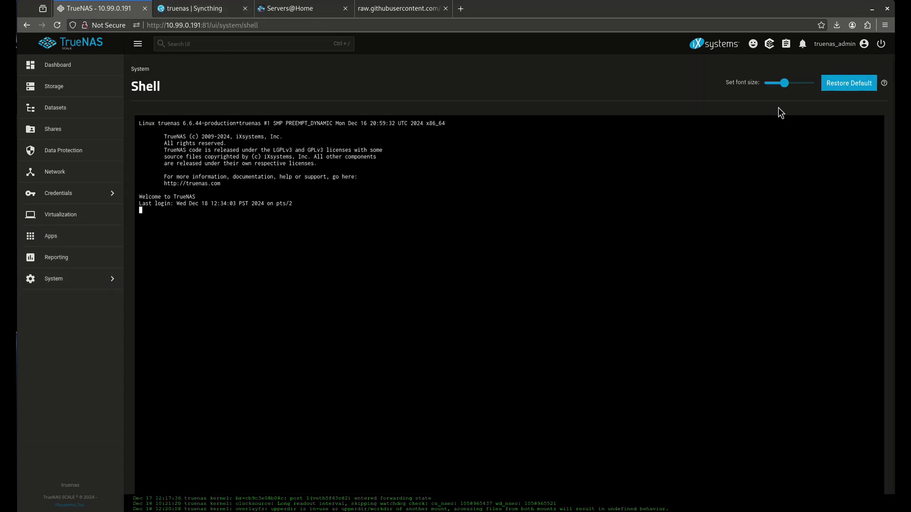
click(809, 83)
click(617, 286)
Step: Run cd /mnt/tank/sync-data, ls -l and cat test.txt to confirm the synced contents
text(c)
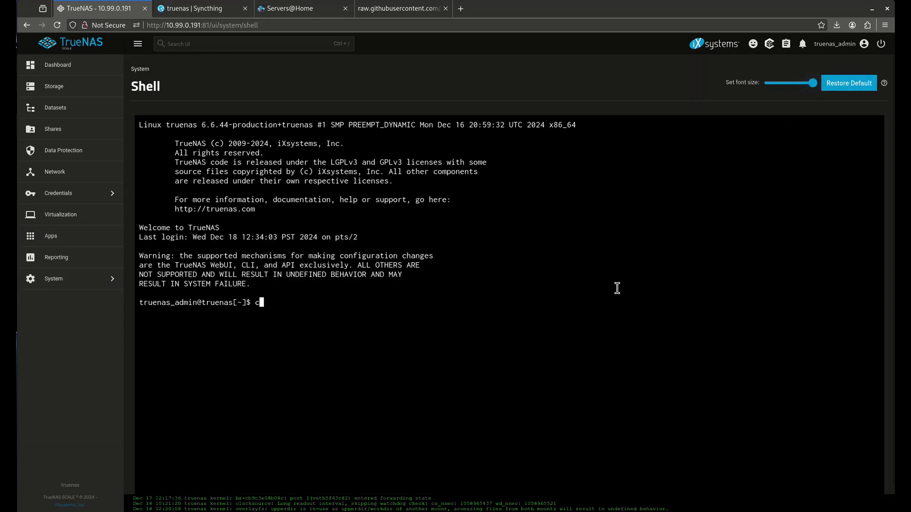
text(d /mnt/tank/sync-data)
key(Return)
text(ls- l)
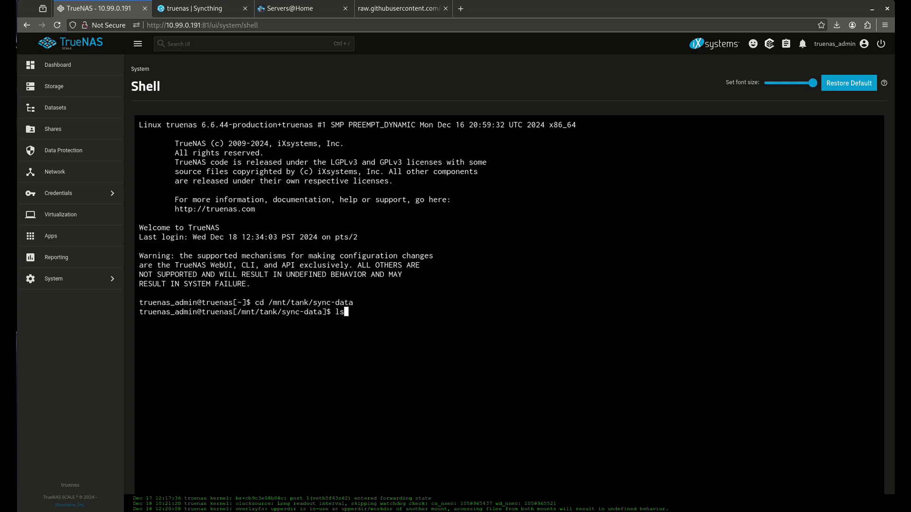
key(Return)
text(ls -l)
key(Return)
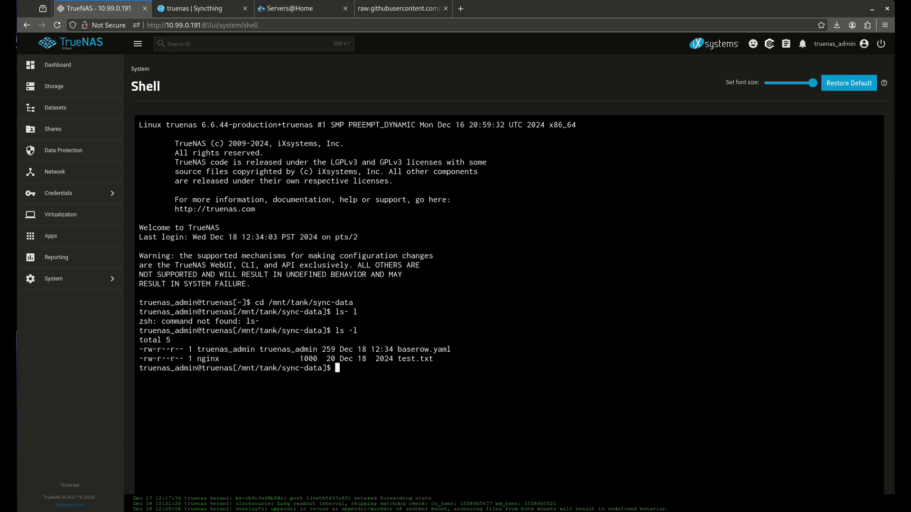
text(cat te)
key(Tab)
key(Return)
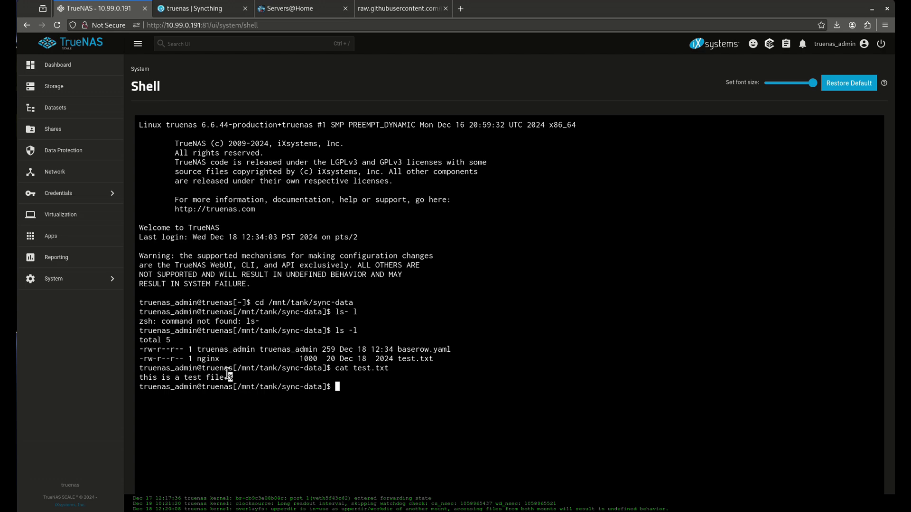
Step: Open the data folder's edit dialog in Syncthing on its Advanced settings
click(209, 14)
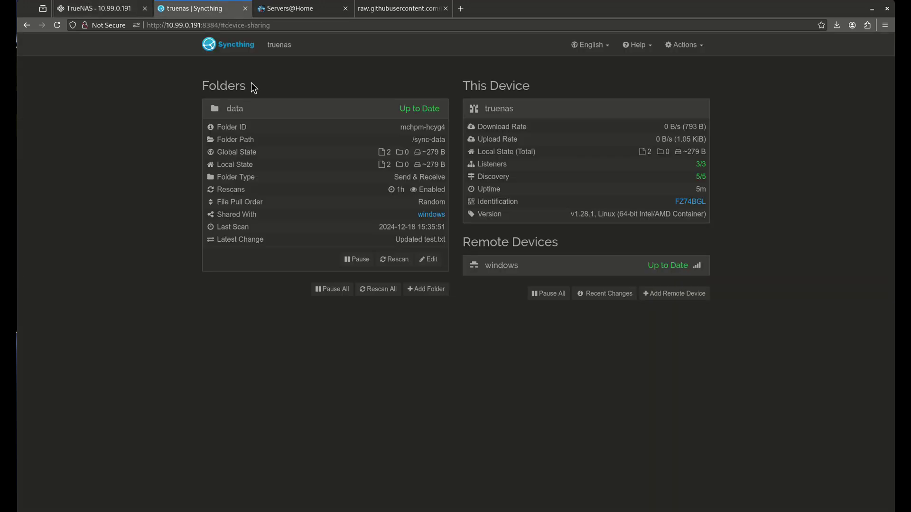
click(429, 259)
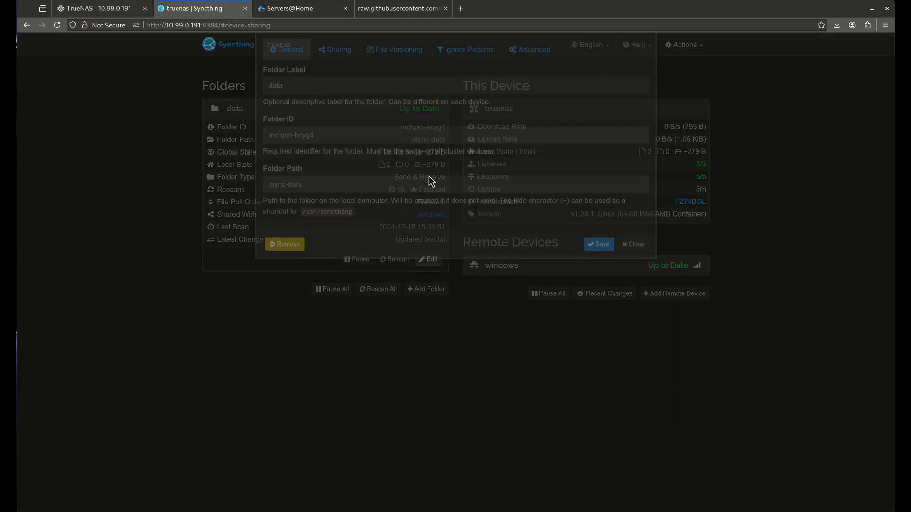
click(521, 98)
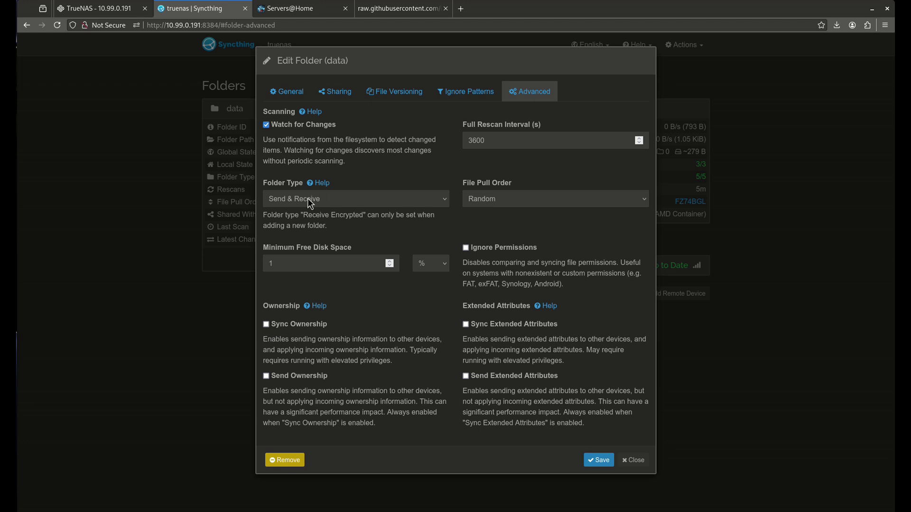
Step: Cycle Folder Type through Send Only and Receive Only, ending on Send & Receive
click(445, 198)
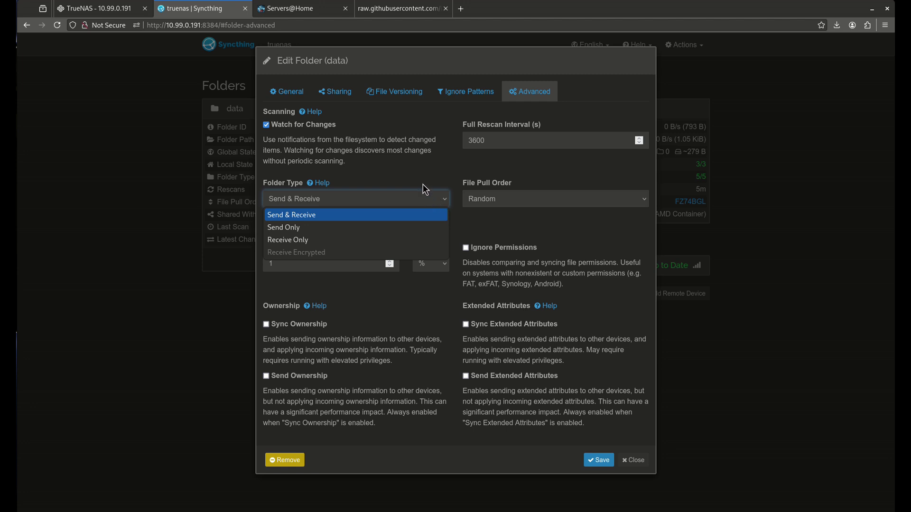
click(360, 228)
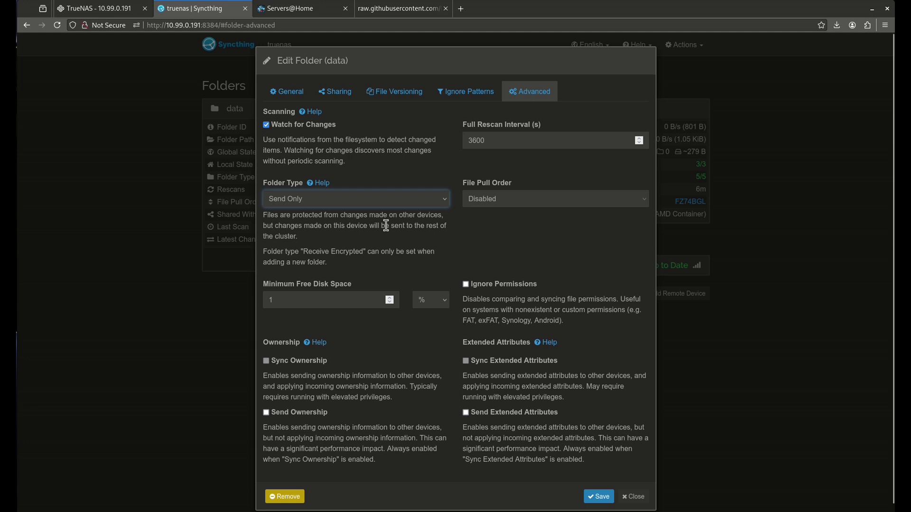
click(377, 200)
click(326, 237)
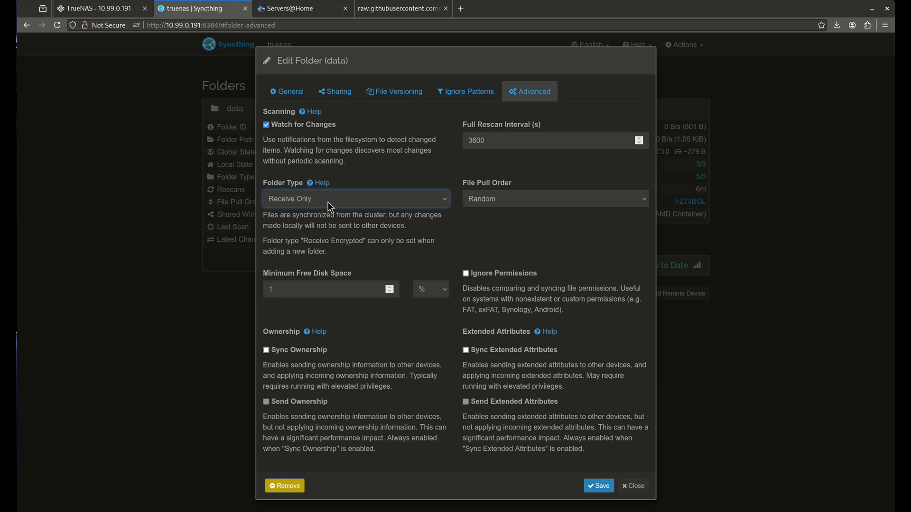
click(329, 203)
click(312, 213)
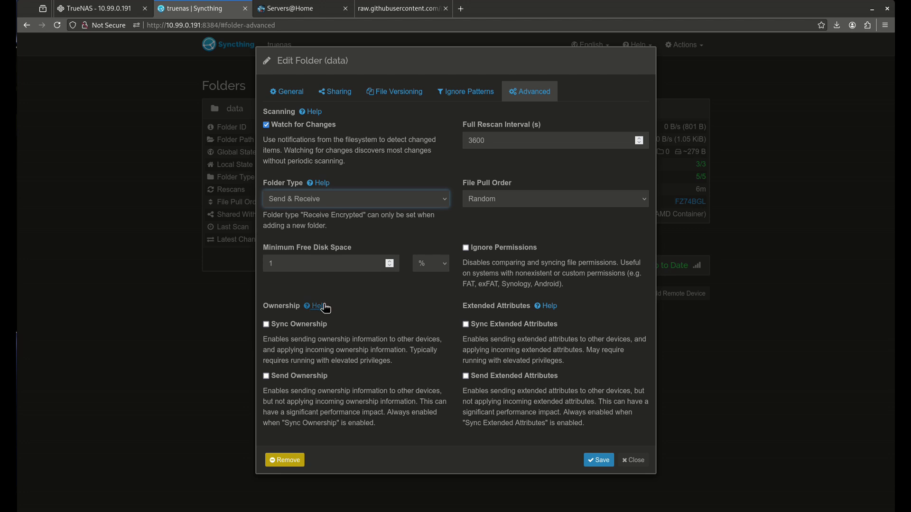
Step: Try Send Only again, return Folder Type to Send & Receive, and close without saving
drag(277, 342, 376, 359)
click(376, 358)
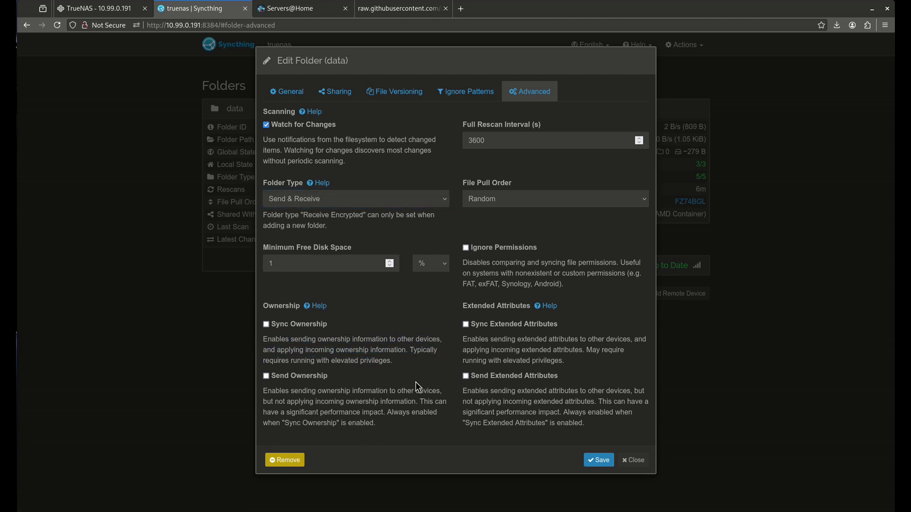
click(368, 204)
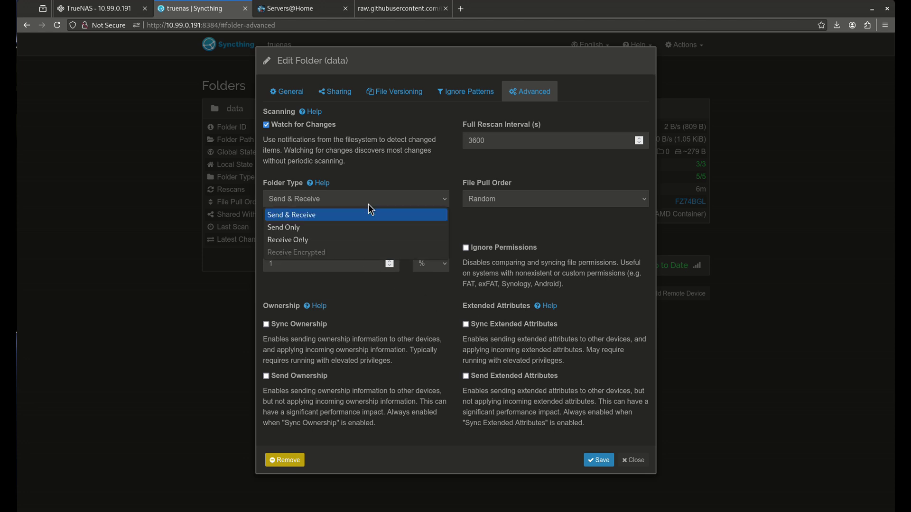
click(342, 229)
drag(263, 212, 357, 257)
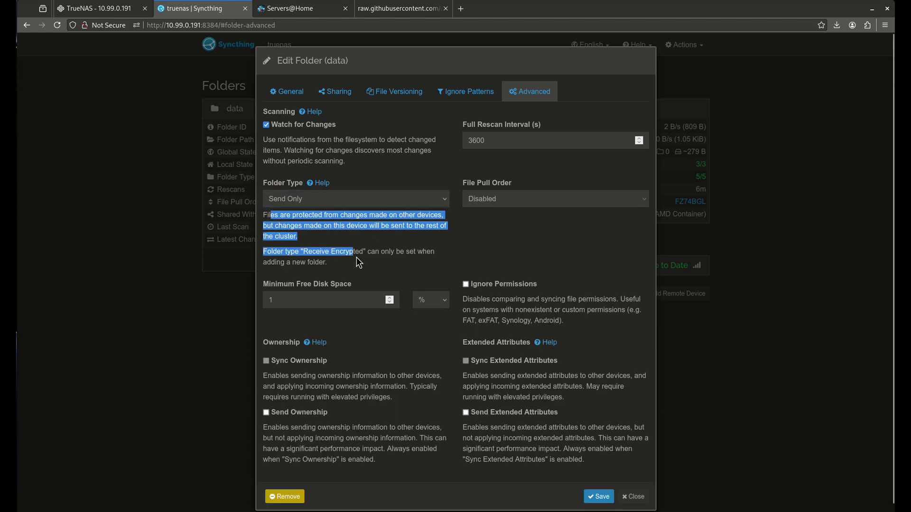
click(357, 257)
click(346, 204)
click(326, 212)
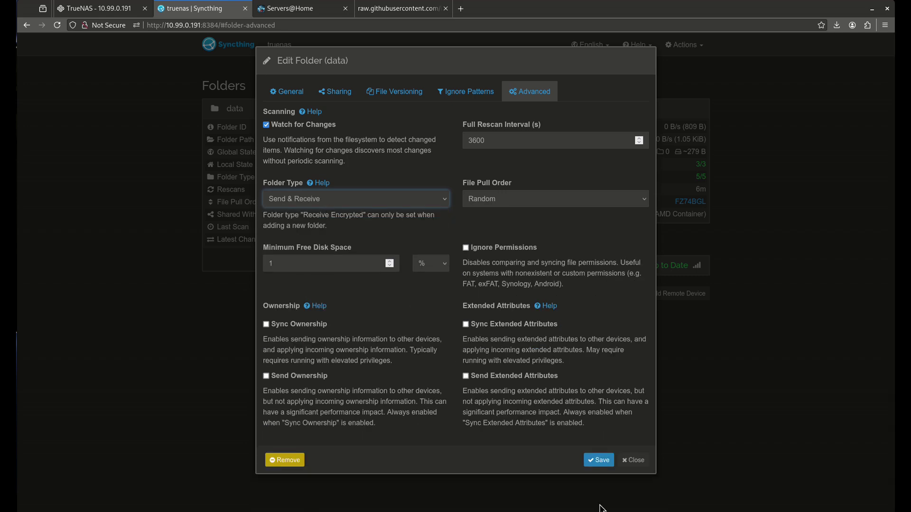
click(623, 463)
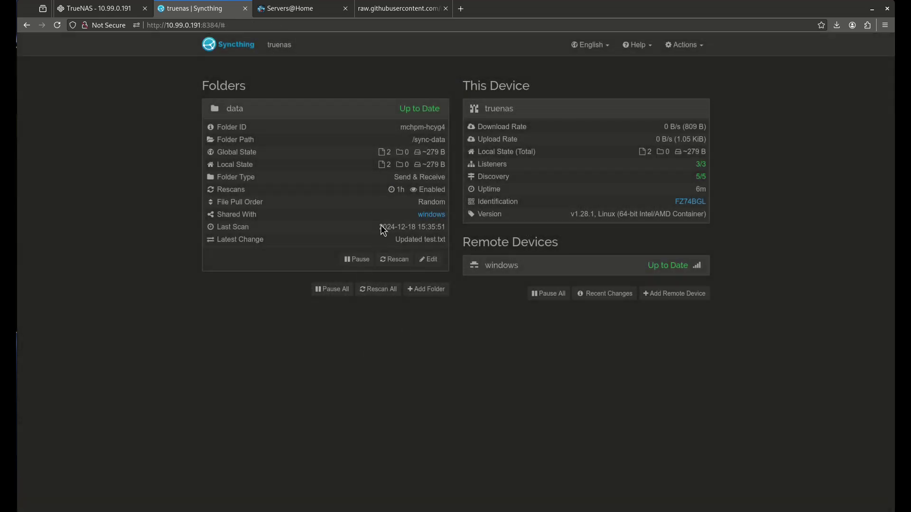